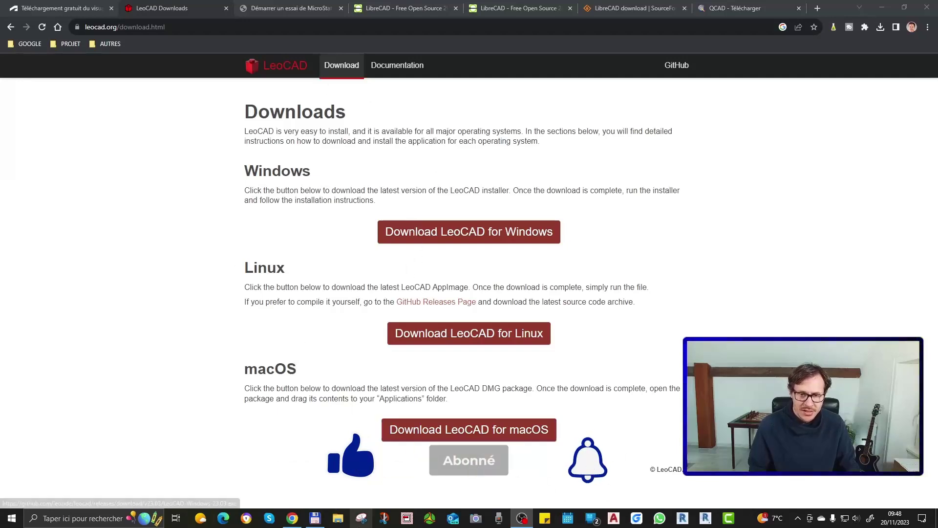
Switch to Total Commander and run the LeoCAD-Windows-23.03 installer from the Downloads folder
mouse_move(315, 519)
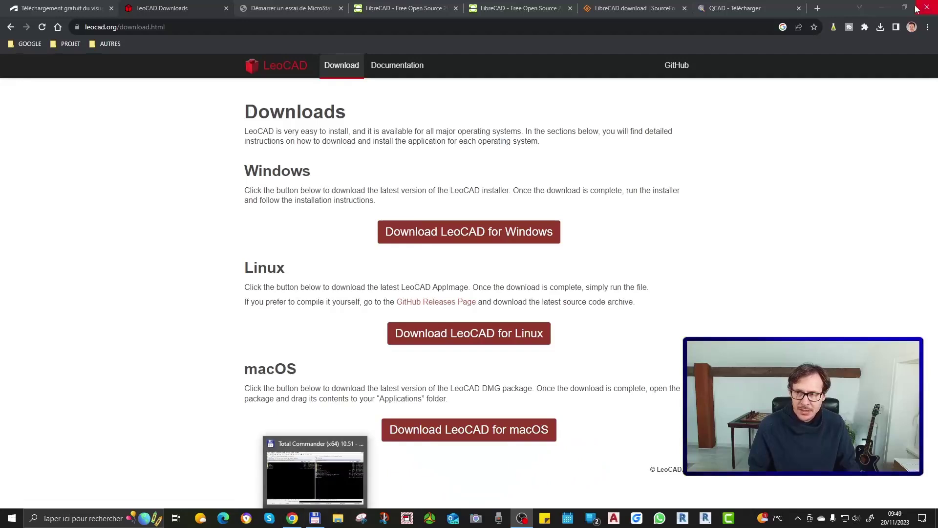
left_click(882, 8)
left_click(315, 519)
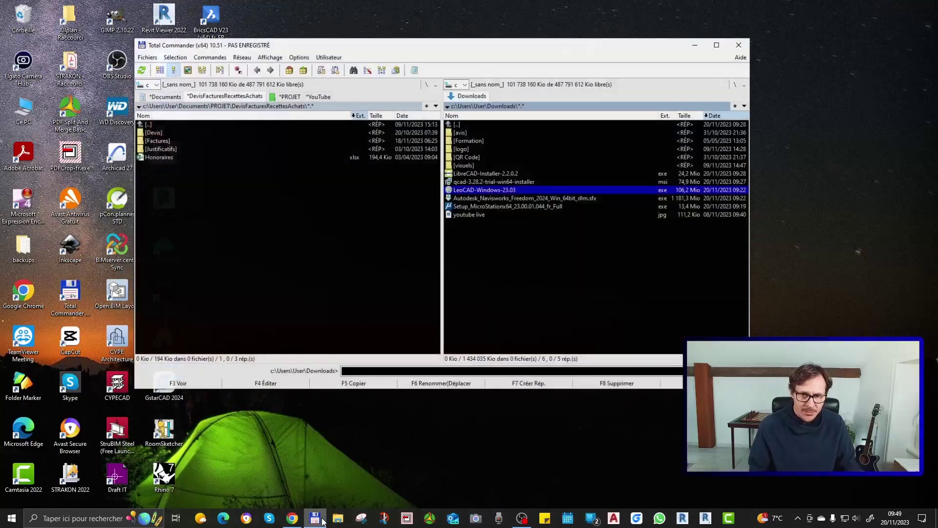
double_click(518, 186)
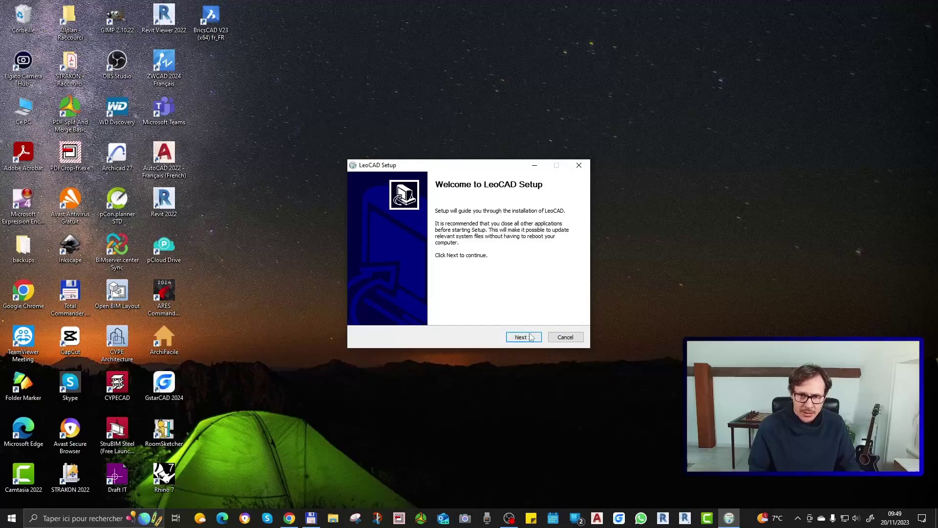
Install LeoCAD with the Application Files and Parts Library in C:\Program Files\LeoCAD, and launch it on finishing
left_click(530, 337)
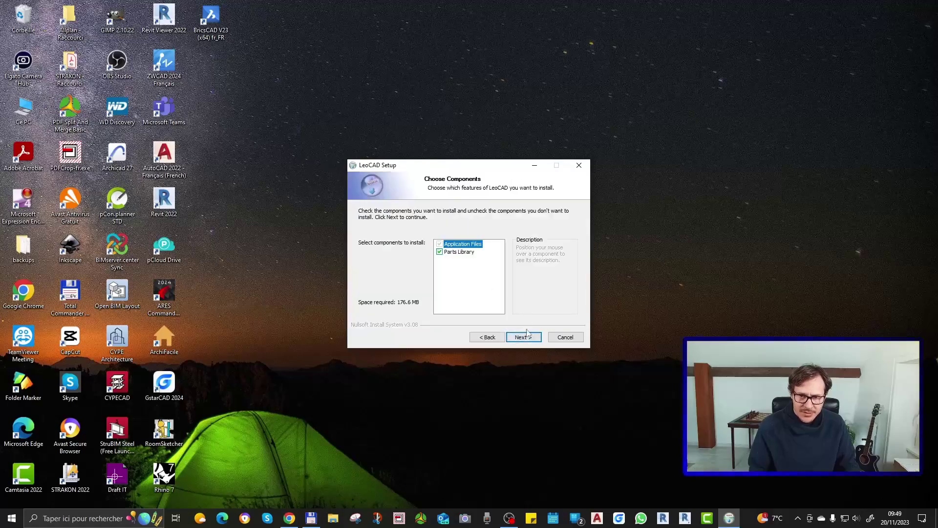
left_click(521, 337)
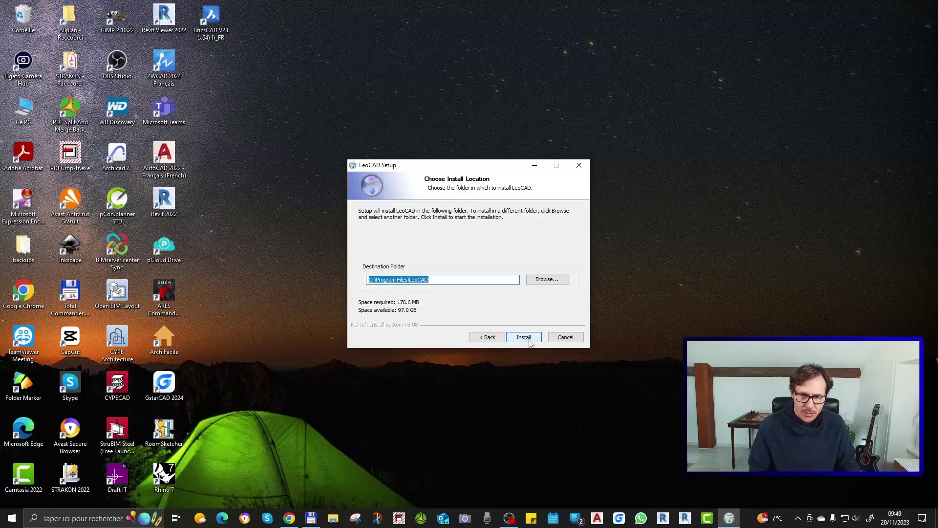
left_click(530, 339)
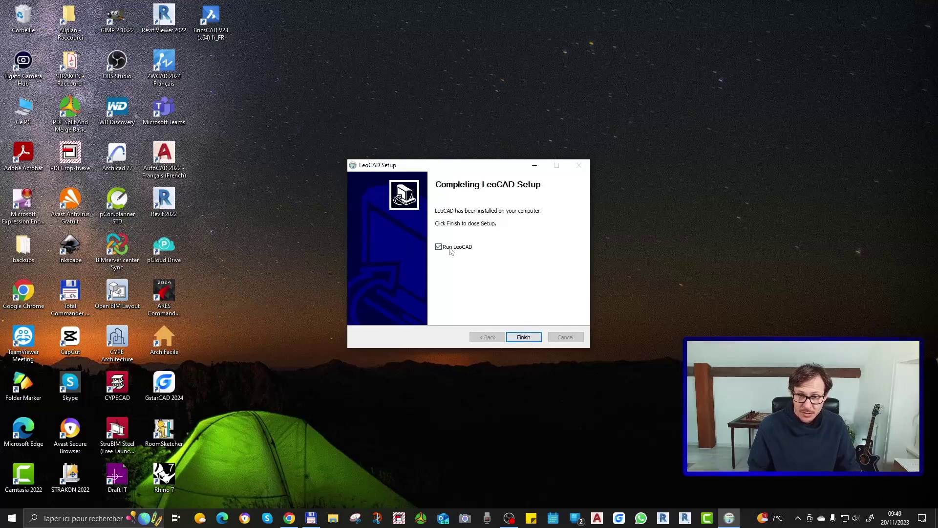
left_click(522, 337)
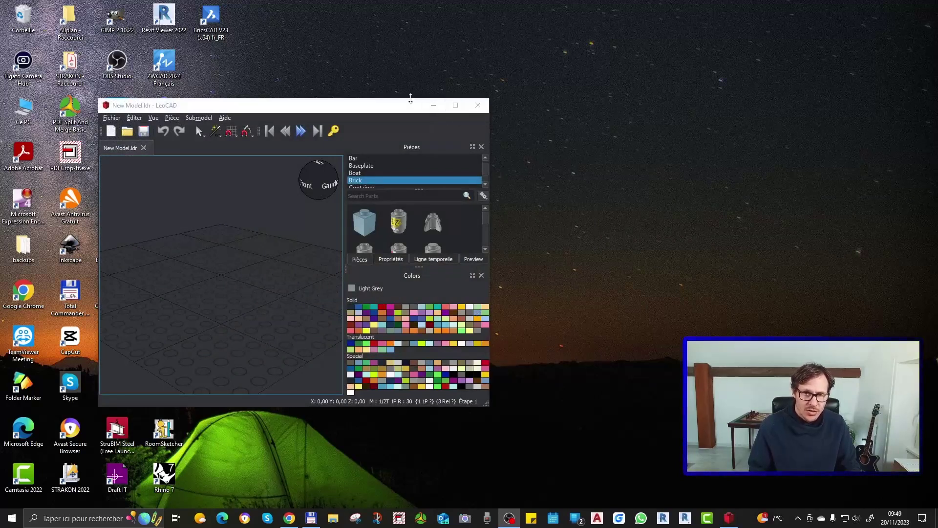
Maximize the LeoCAD window to fill the screen
left_click_drag(372, 107, 538, 76)
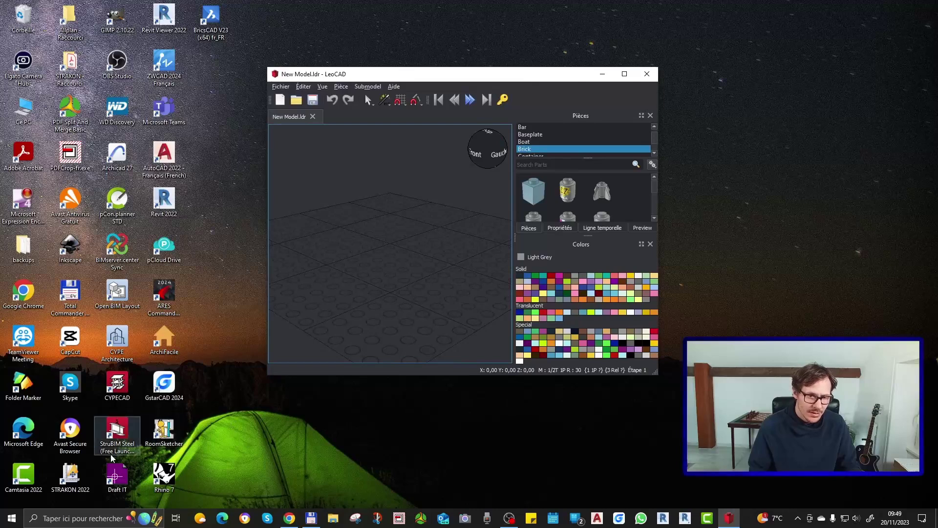
left_click(11, 518)
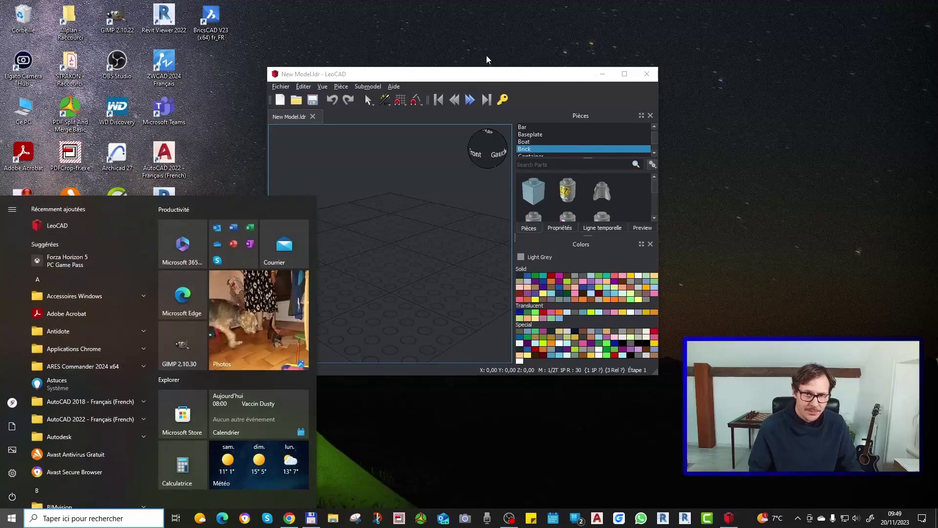
left_click(423, 76)
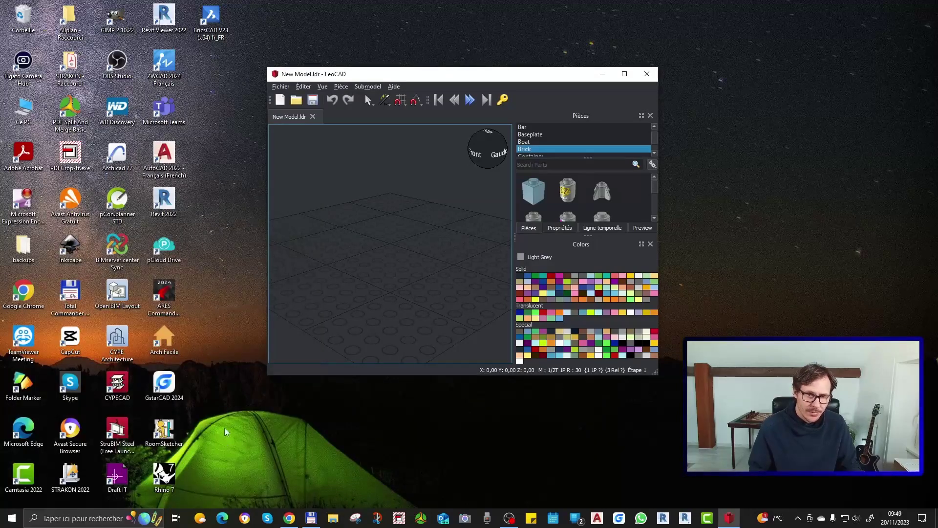
left_click(624, 74)
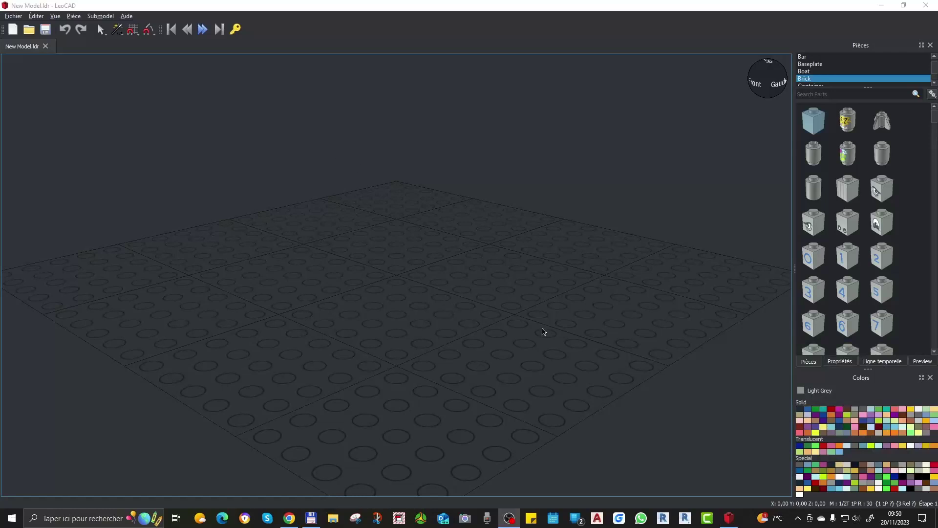
left_click_drag(467, 327, 430, 285)
left_click_drag(412, 222, 550, 375)
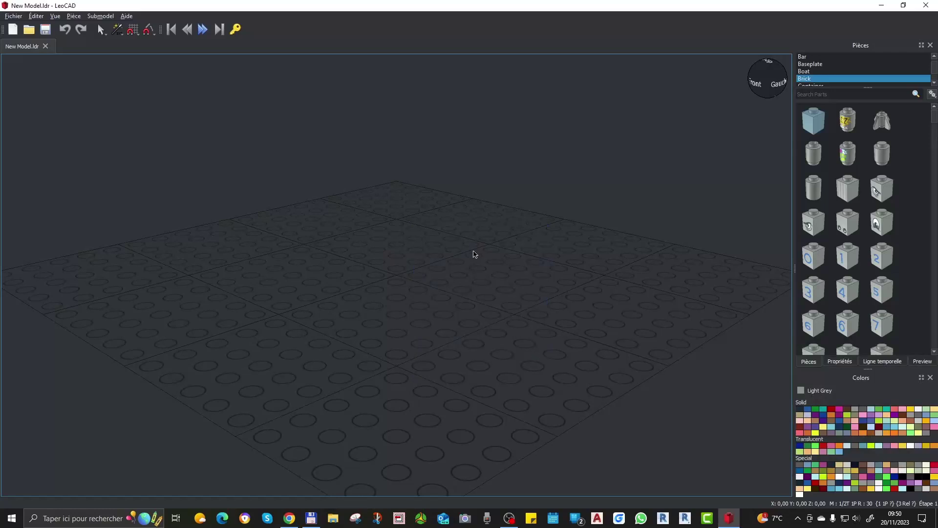
left_click_drag(472, 252, 452, 321)
right_click_drag(452, 322, 457, 302)
mouse_move(418, 315)
left_mouse_down()
mouse_move(432, 285)
mouse_move(426, 290)
mouse_move(476, 292)
left_mouse_up()
right_click_drag(396, 316, 427, 308)
Look through the parts in the Boat and Brick categories
left_click(808, 72)
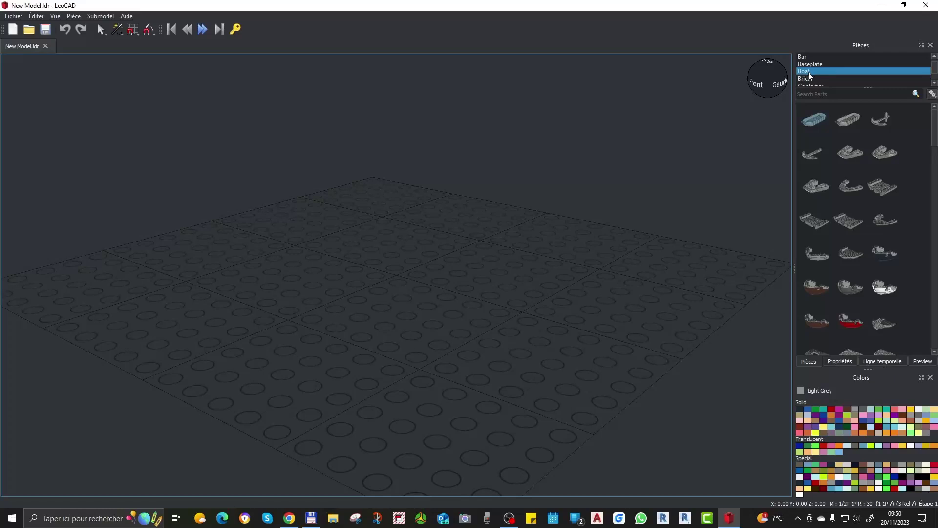
left_click(811, 80)
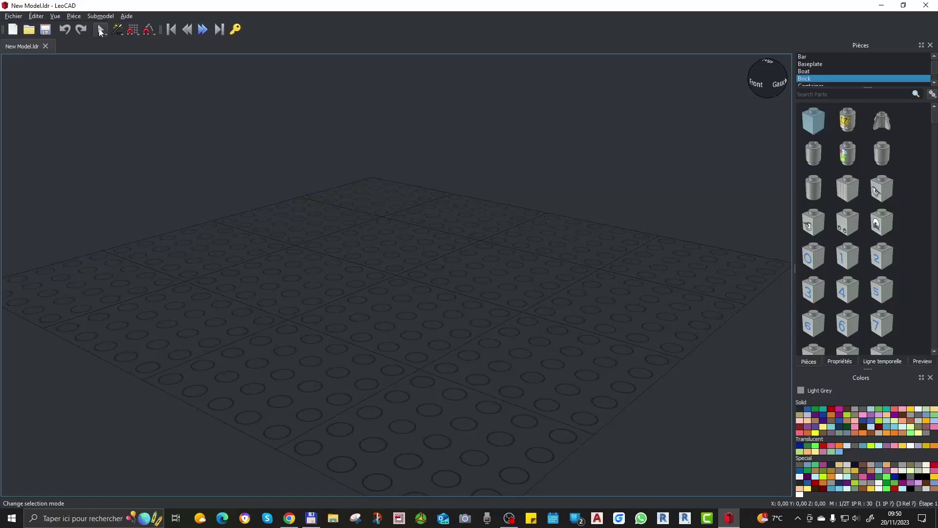
Review the current submodel's summary and used-parts properties, and close them without changes
left_click(127, 17)
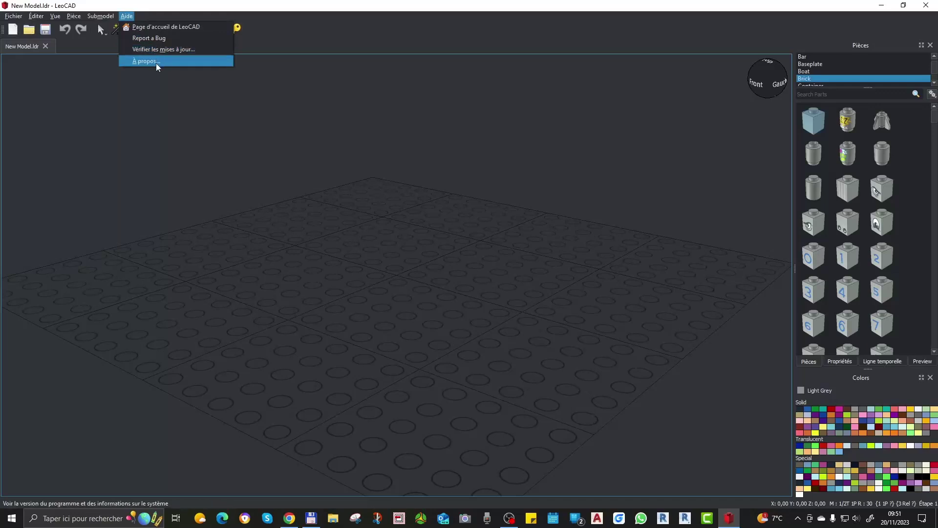
mouse_move(94, 18)
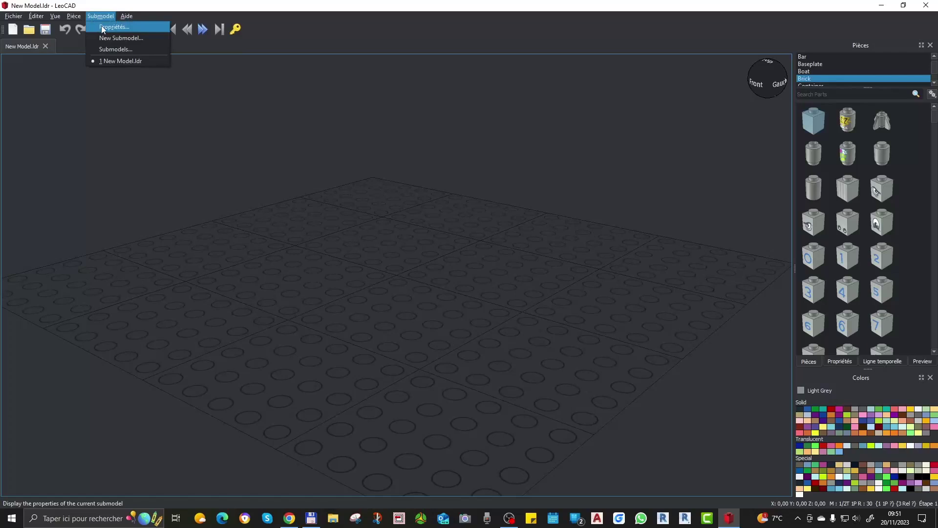
left_click(102, 25)
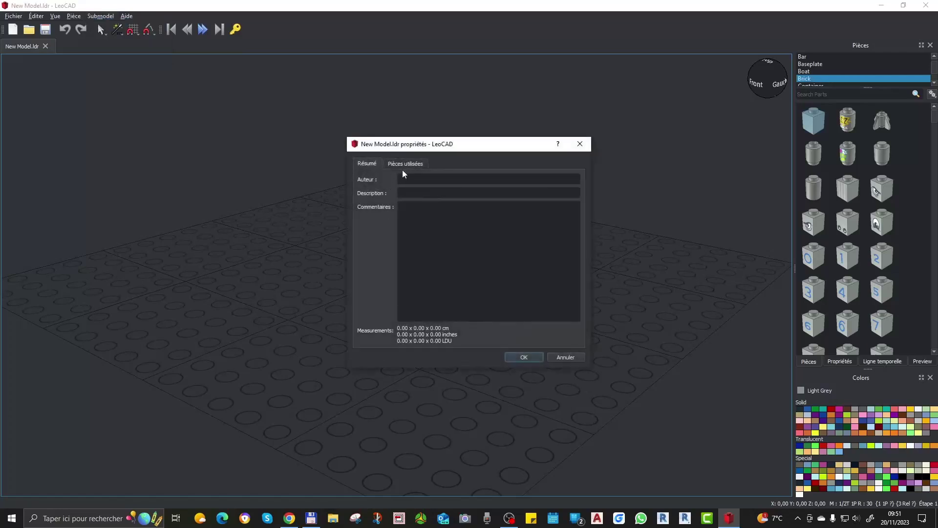
left_click(404, 163)
left_click(372, 164)
left_click(564, 357)
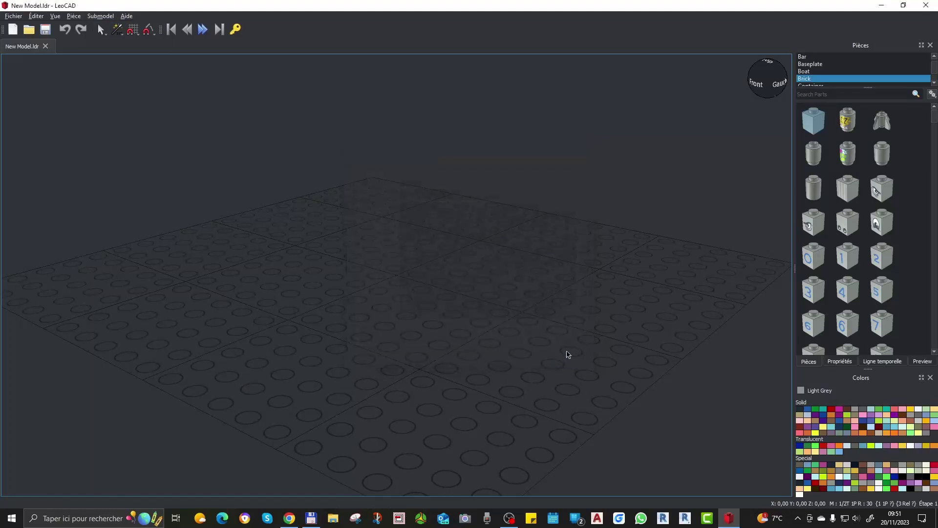
left_click(54, 16)
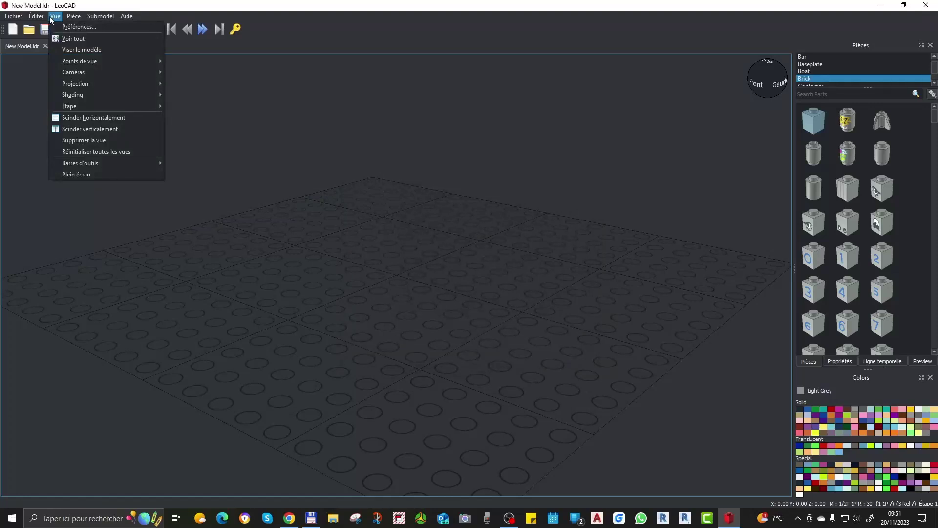
mouse_move(21, 20)
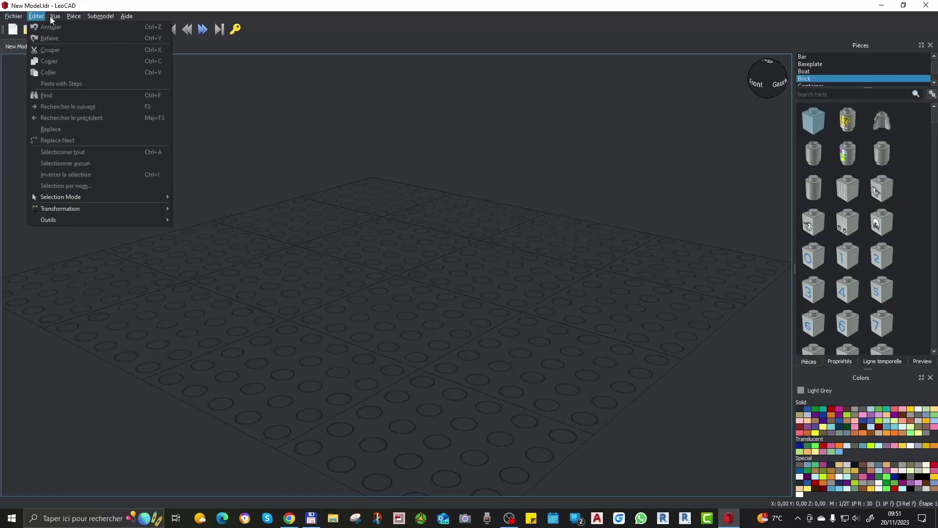
mouse_move(58, 19)
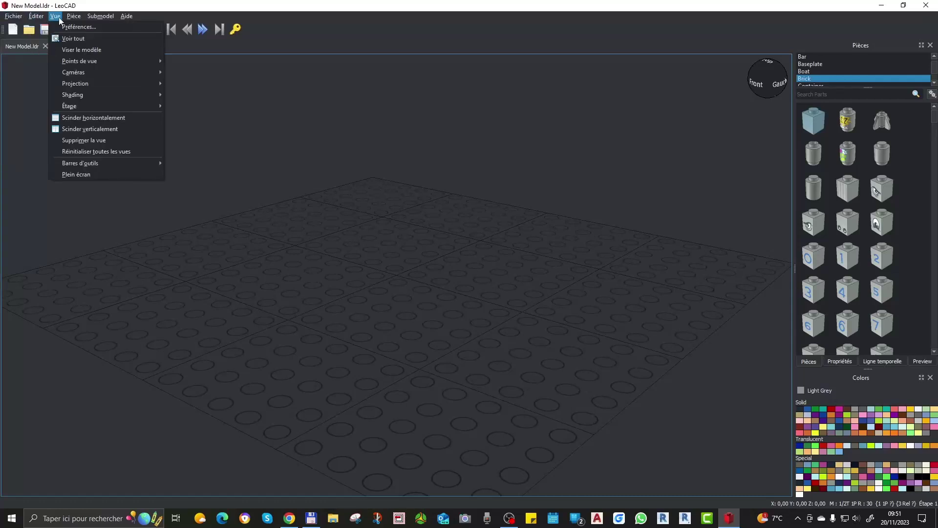
left_click(272, 7)
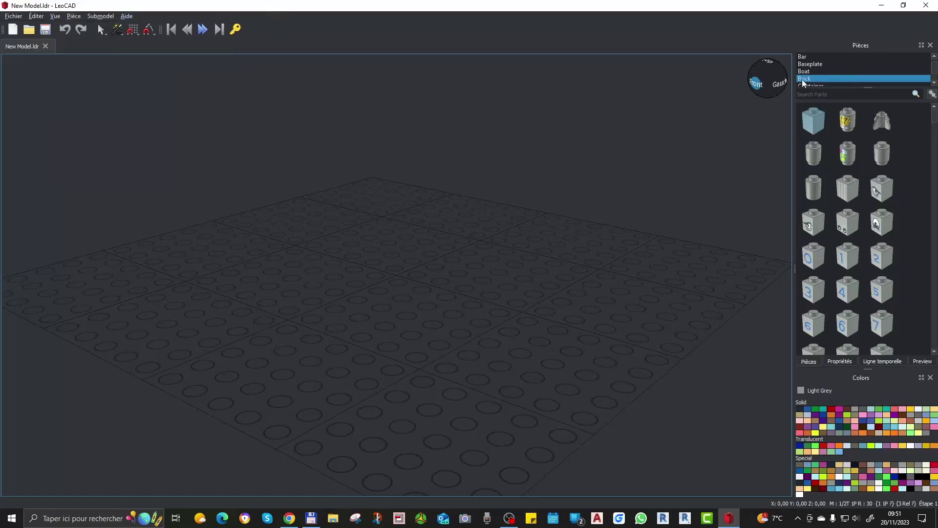
Browse the parts library's All Parts, Favorites, Animal and Antenna categories
scroll(812, 62, "up", 1)
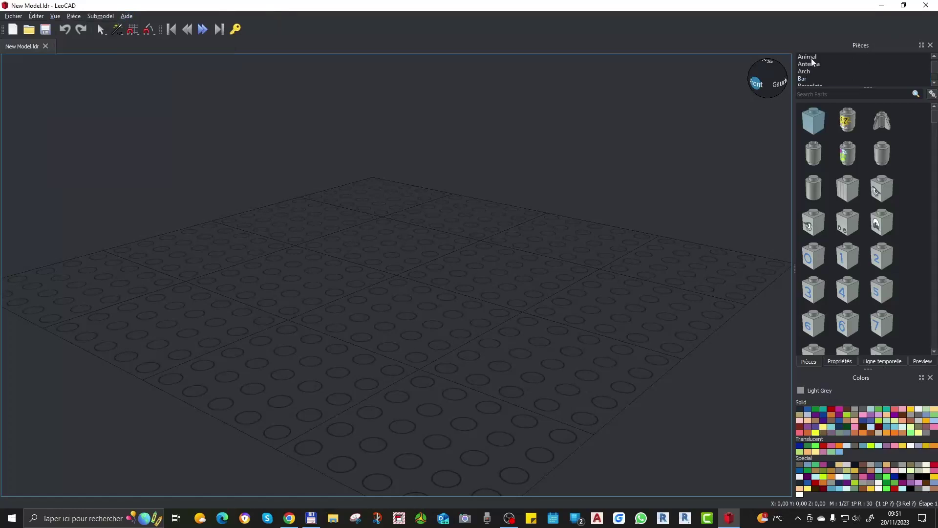
scroll(894, 78, "up", 2)
left_click(809, 57)
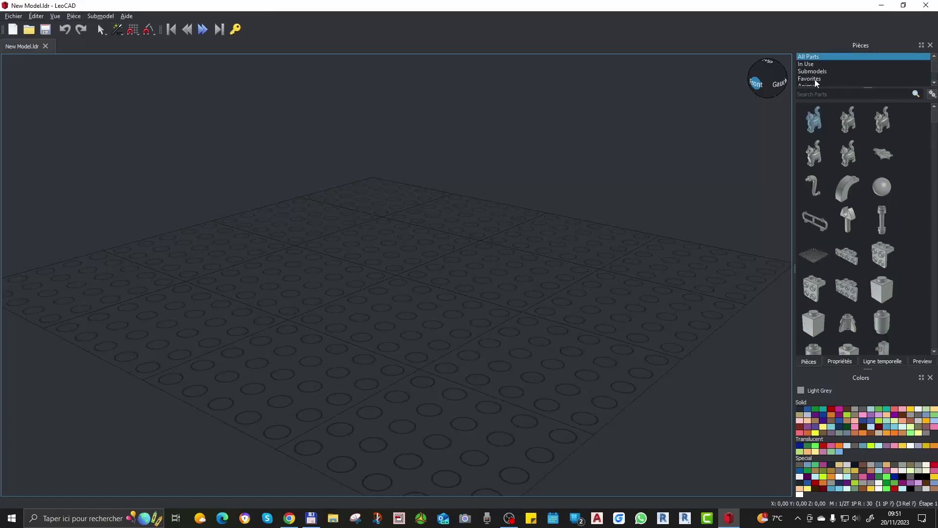
scroll(814, 68, "down", 1)
left_click(814, 58)
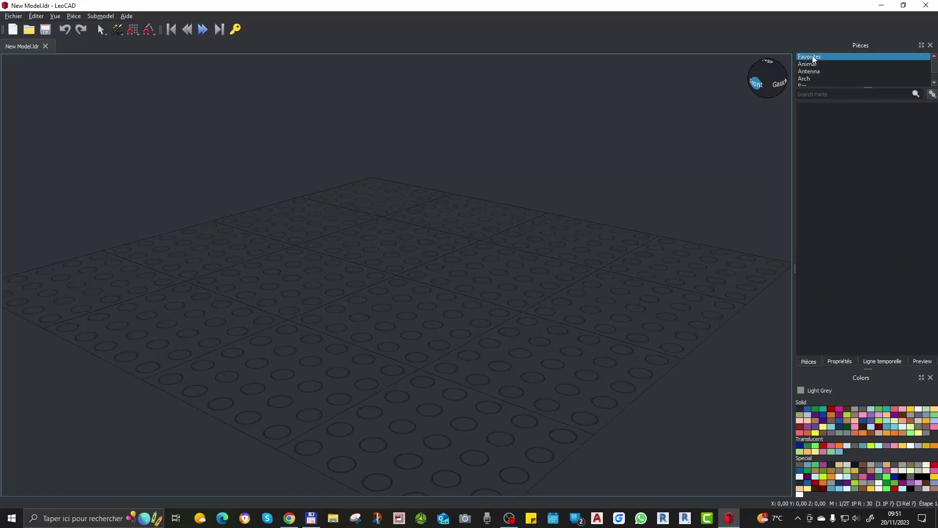
left_click(812, 65)
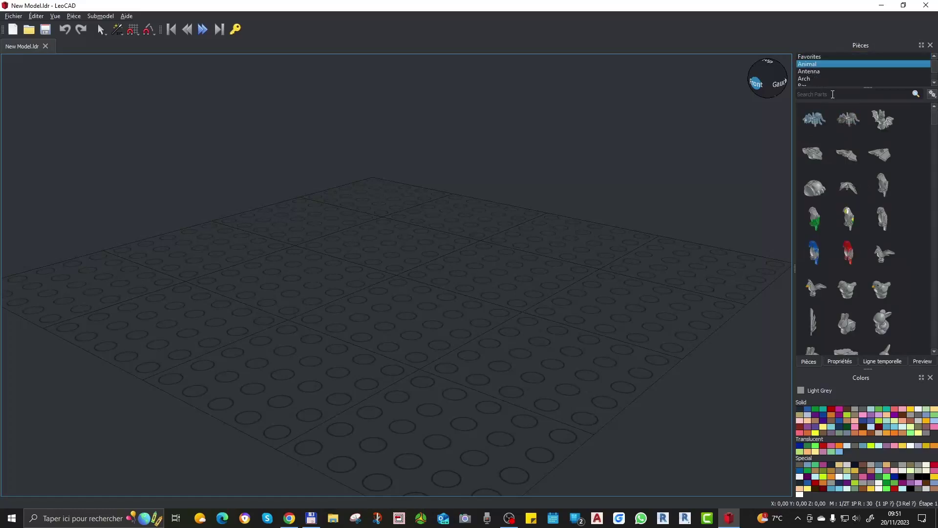
left_click(815, 71)
Browse the Arch, Bar, Baseplate and Boat part categories
scroll(816, 77, "down", 1)
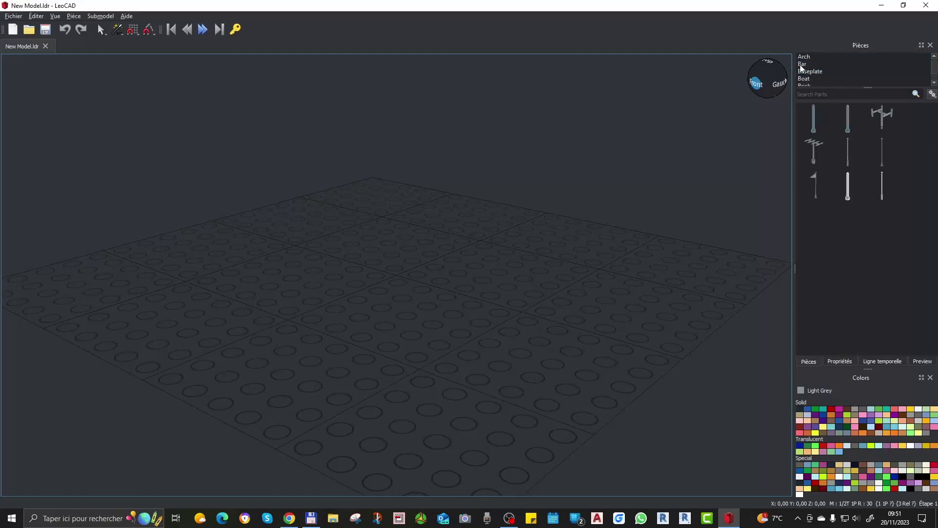
left_click(807, 58)
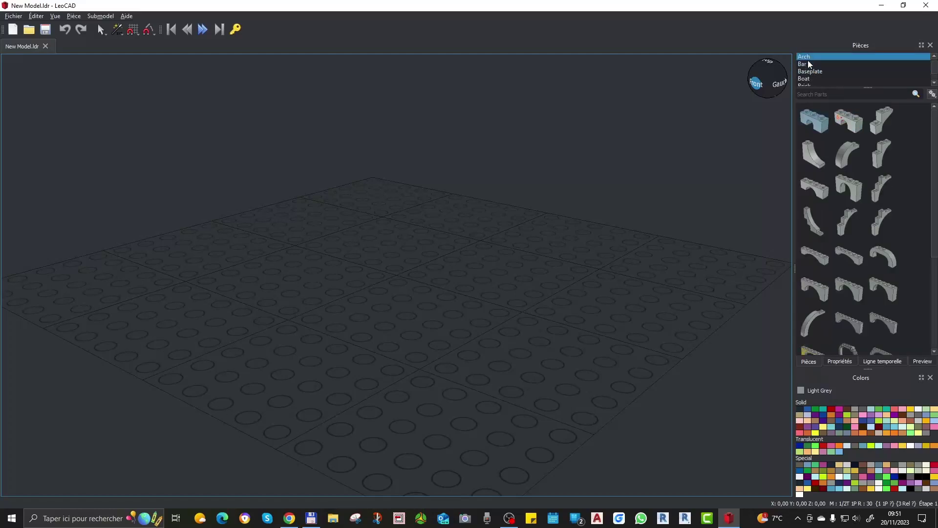
left_click(811, 65)
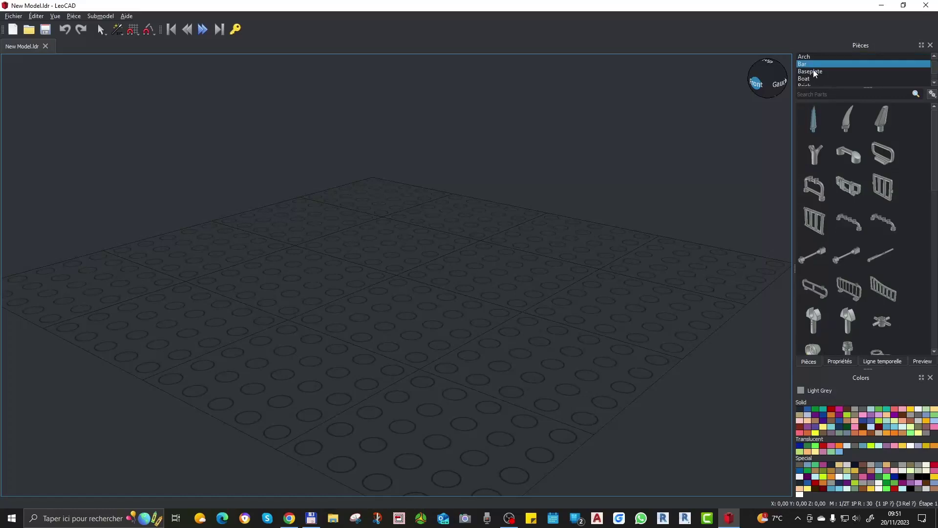
left_click(815, 73)
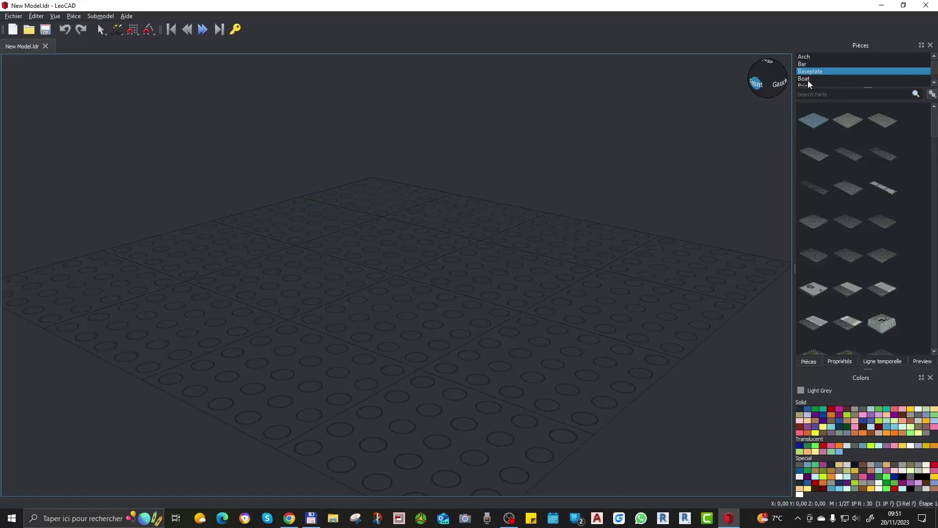
left_click(809, 80)
Examine the range of parts in the Brick category and show the Container category
scroll(809, 81, "down", 2)
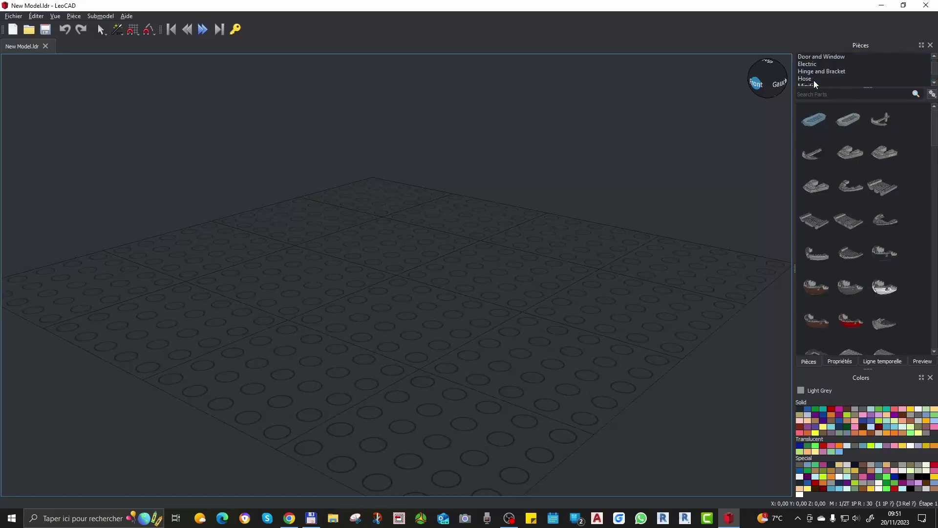
scroll(809, 78, "up", 1)
left_click(809, 64)
scroll(872, 217, "down", 5)
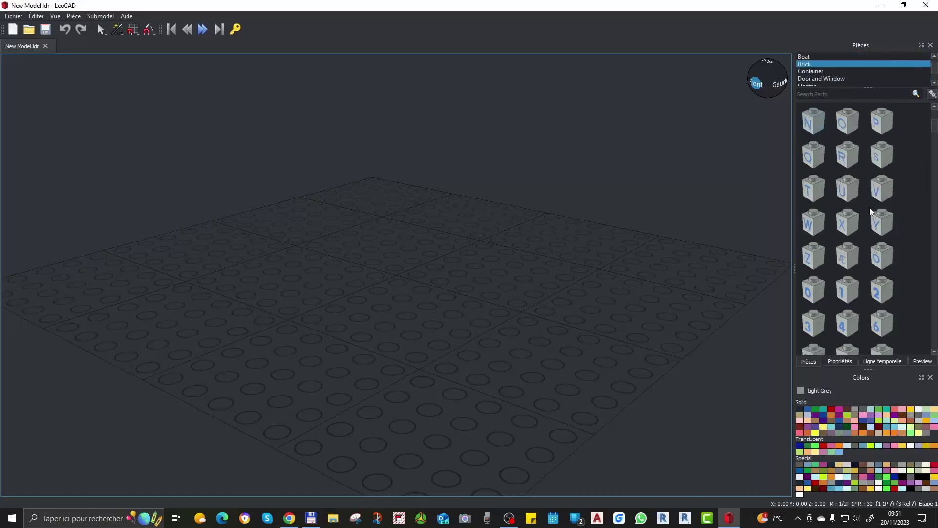
scroll(870, 213, "down", 5)
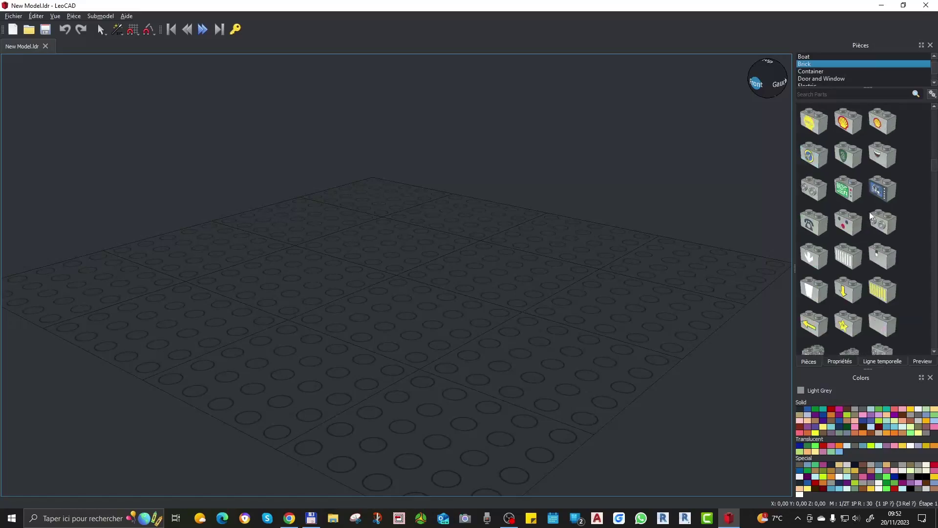
left_click_drag(935, 181, 934, 116)
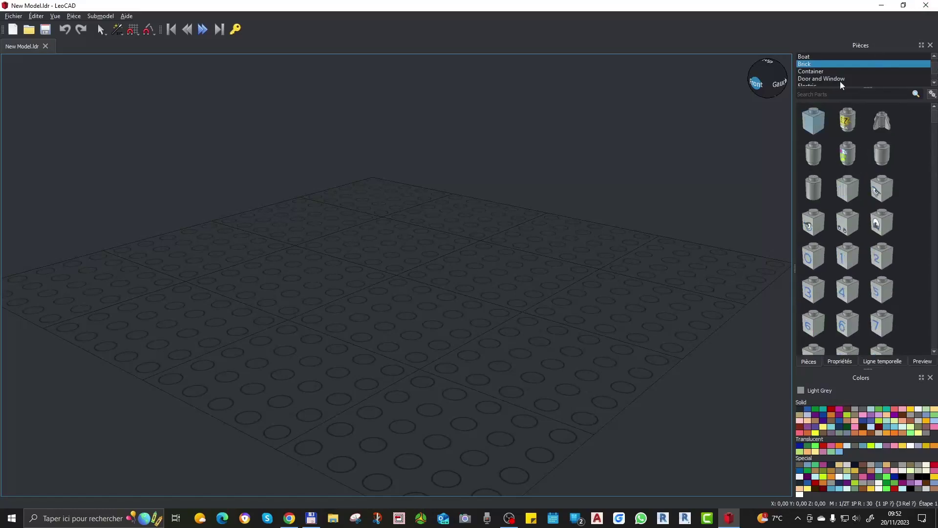
left_click(816, 71)
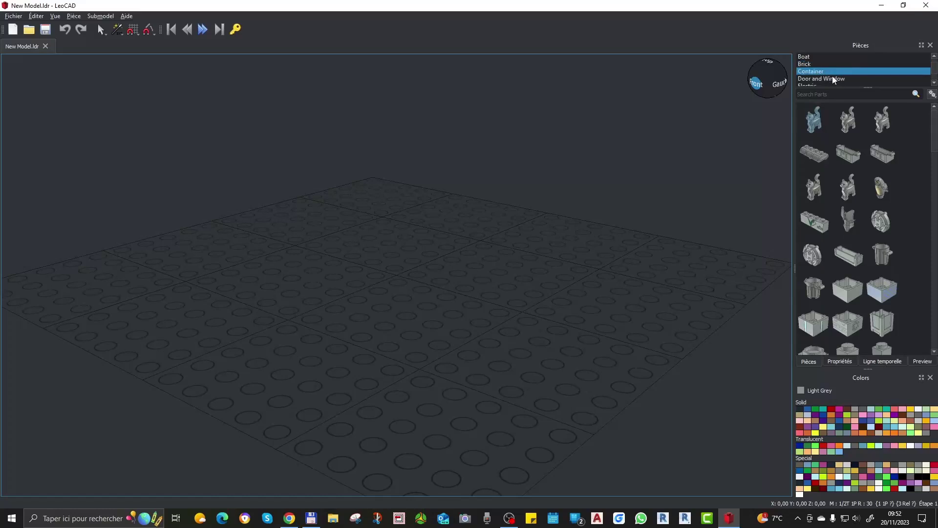
Browse the Door and Window and Electric part categories
left_click(834, 79)
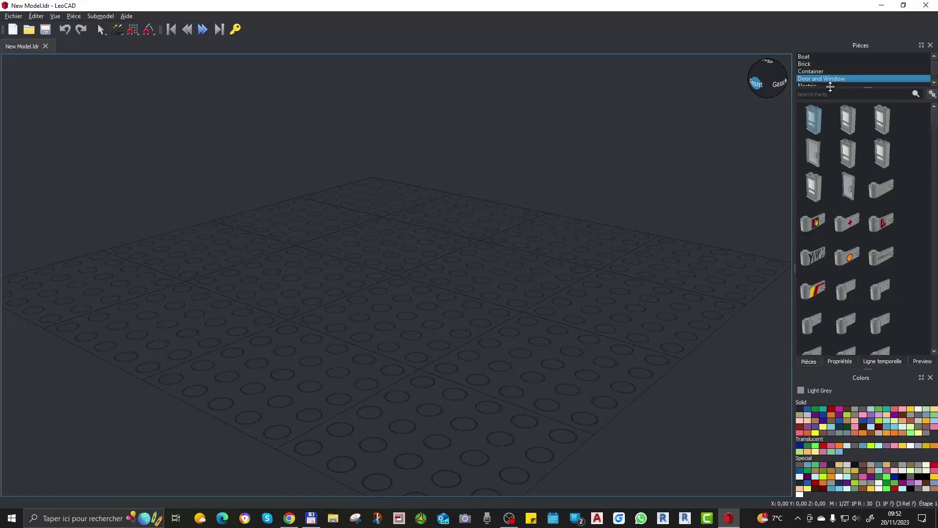
scroll(830, 72, "down", 1)
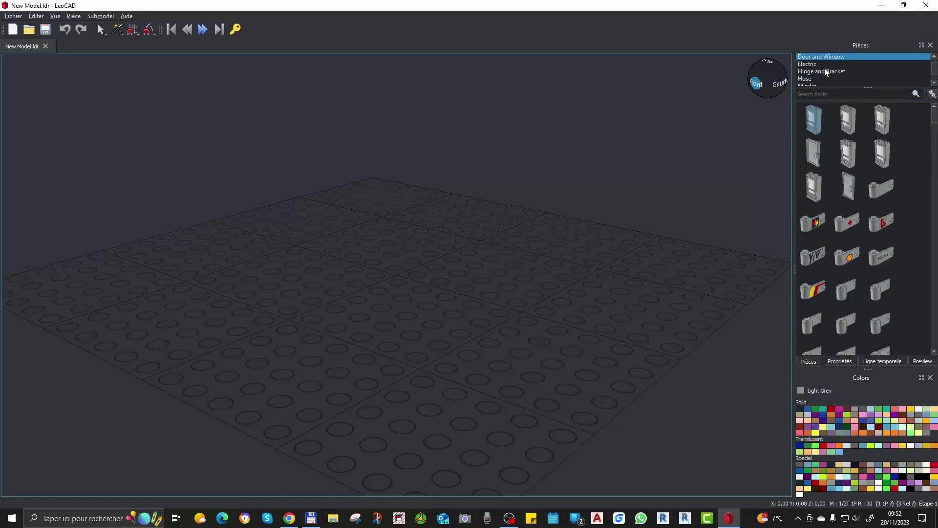
left_click(814, 66)
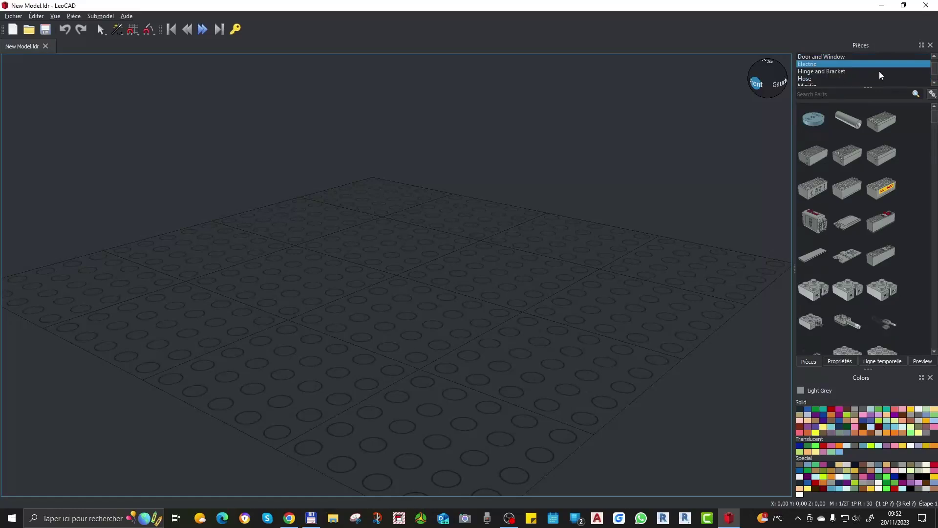
left_click_drag(935, 74, 935, 77)
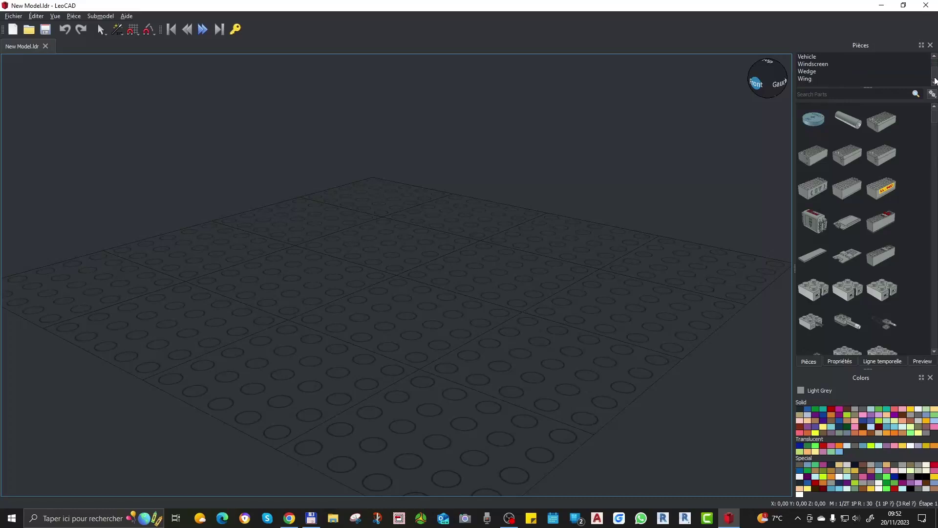
Place the 2 Wheel Motorcycle Frame 2 x 6 x 3 with Short Pins from the Vehicle category on the baseplate grid
left_click(806, 57)
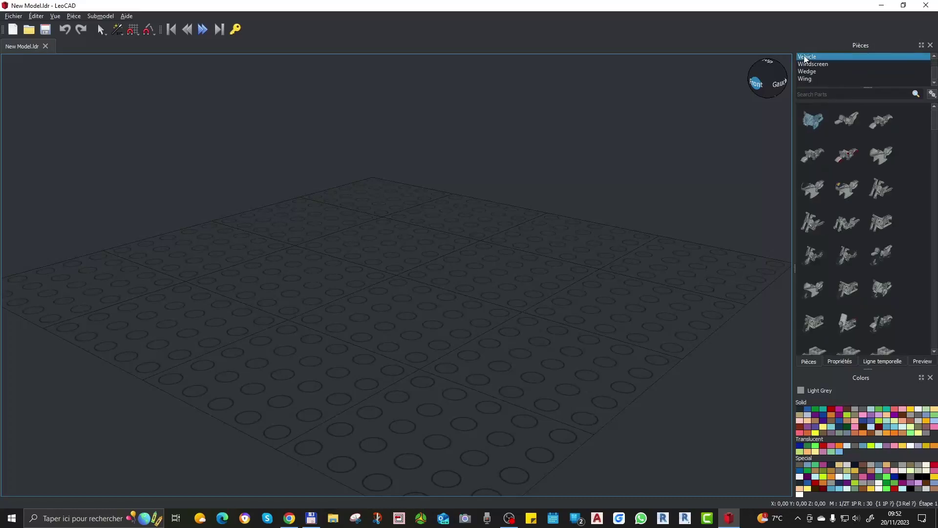
left_click(813, 222)
left_click_drag(815, 226, 400, 237)
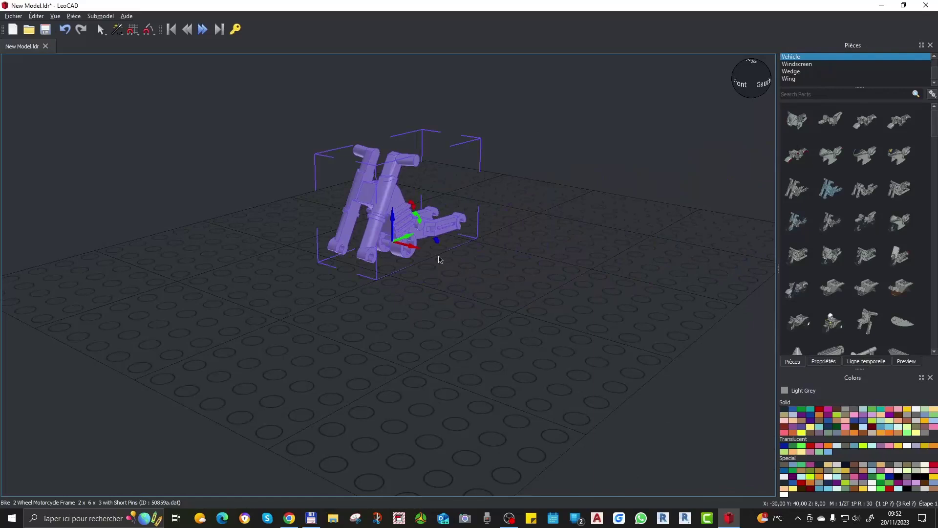
left_click(450, 267)
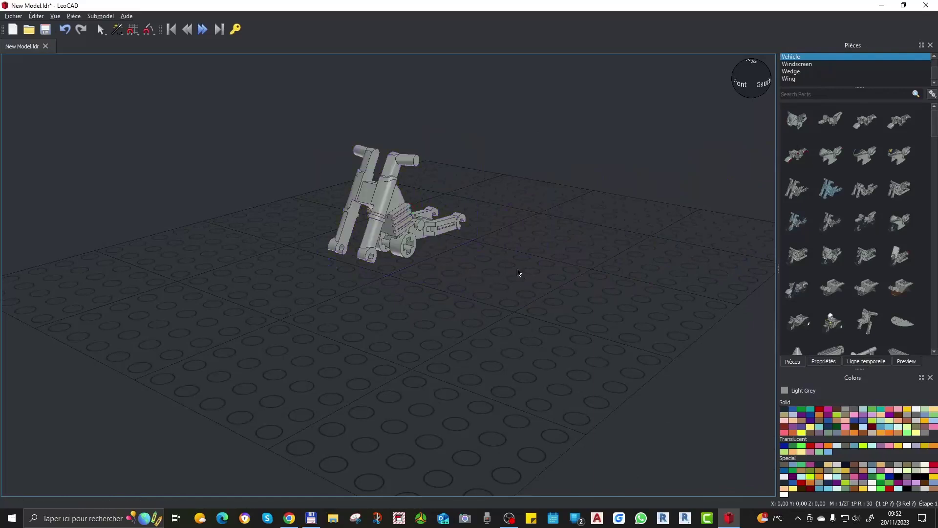
Examine the placed motorcycle frame from several distances and angles
mouse_move(518, 268)
right_mouse_down()
mouse_move(491, 271)
mouse_move(450, 243)
mouse_move(452, 193)
mouse_move(508, 268)
right_mouse_up()
scroll(473, 262, "down", 5)
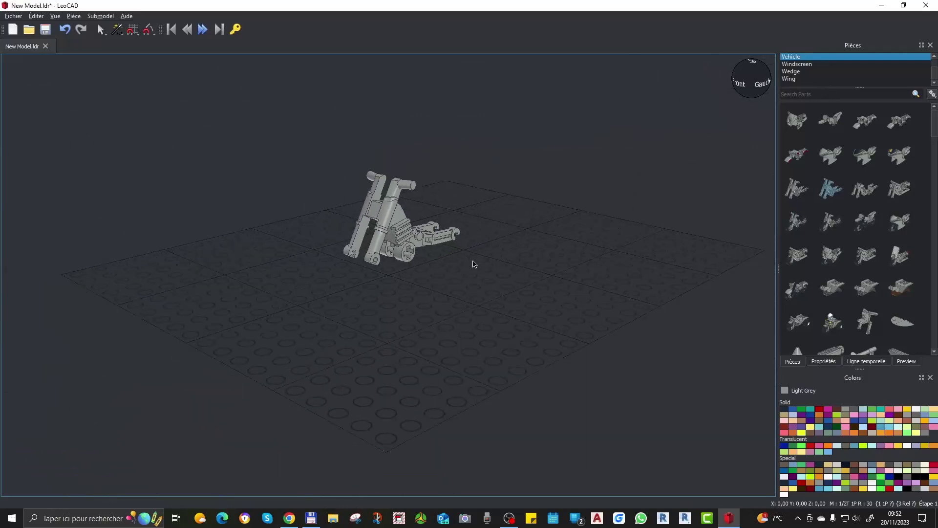
scroll(400, 281, "down", 4)
scroll(366, 246, "up", 13)
scroll(371, 249, "down", 9)
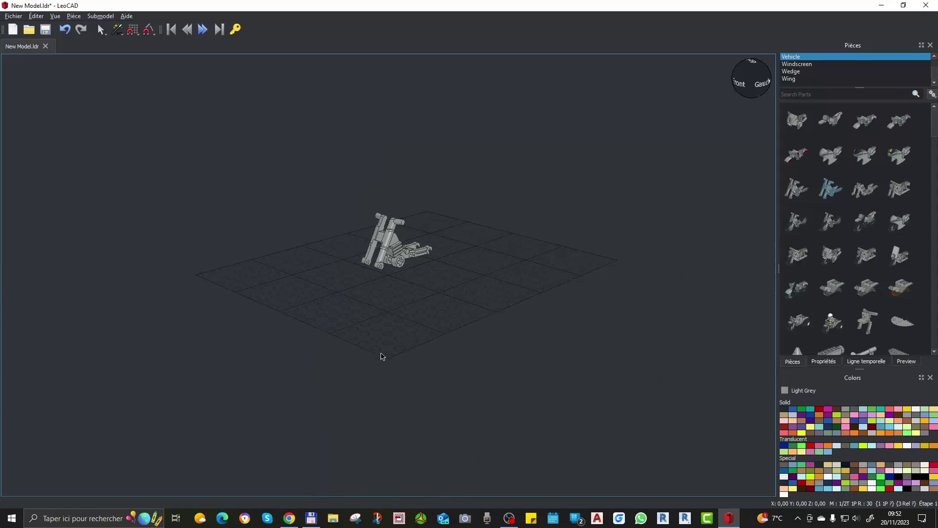
scroll(397, 264, "up", 5)
scroll(430, 176, "down", 3)
scroll(437, 164, "up", 4)
left_click(445, 209)
left_click(495, 214)
mouse_move(496, 214)
right_mouse_down()
mouse_move(444, 239)
mouse_move(391, 247)
mouse_move(495, 194)
mouse_move(486, 201)
right_mouse_up()
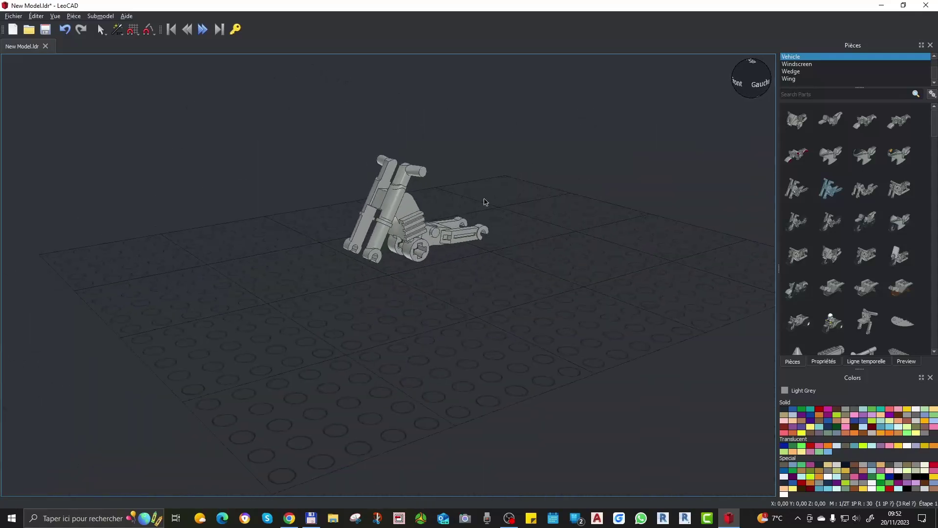
left_click_drag(570, 109, 578, 131)
Move the motorcycle frame across the grid to about X -50, Y 30, Z 8
left_click(410, 207)
left_click_drag(411, 209, 520, 288)
right_click(519, 288)
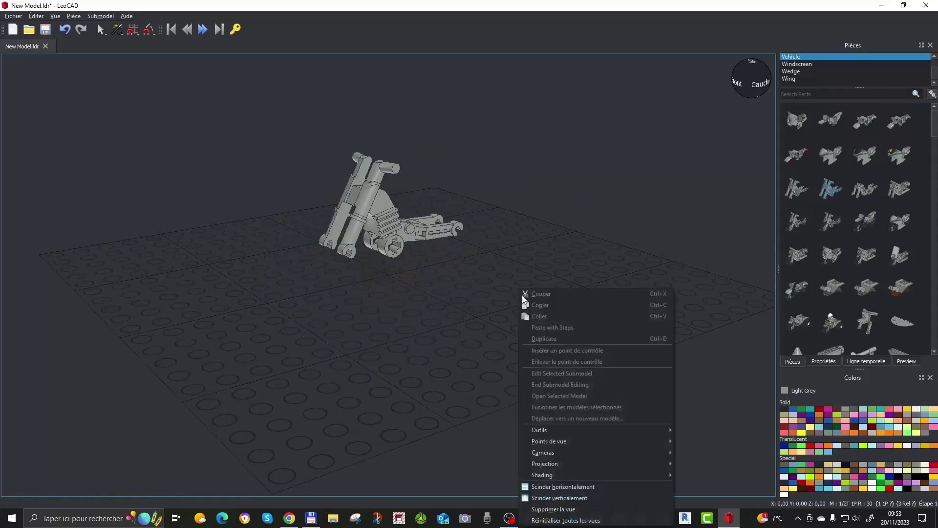
left_click(533, 267)
Select the motorcycle frame and inspect it up close from below, above and the front side
left_click(430, 231)
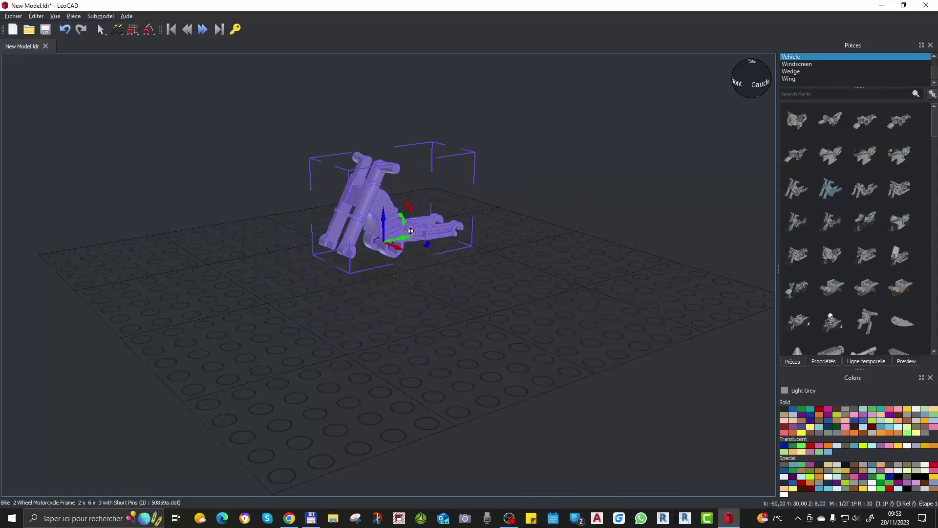
scroll(411, 231, "up", 5)
scroll(438, 230, "down", 3)
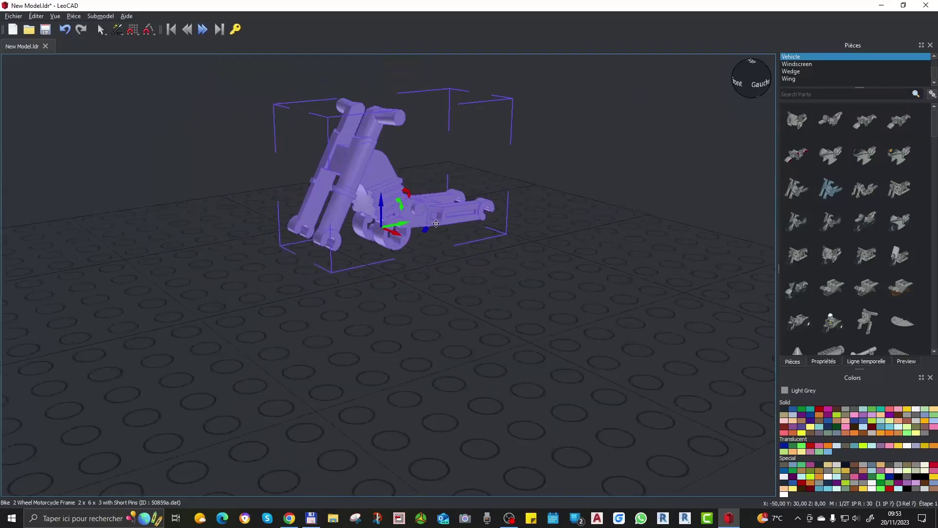
mouse_move(428, 230)
left_mouse_down()
mouse_move(413, 268)
mouse_move(428, 231)
left_mouse_up()
right_click_drag(424, 231, 471, 99)
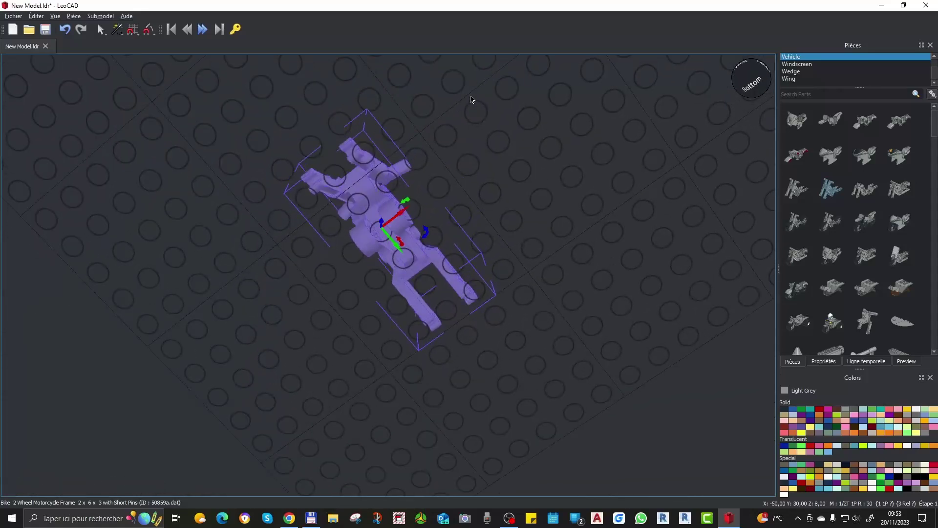
left_click_drag(425, 232, 373, 425)
right_click_drag(556, 123, 460, 286)
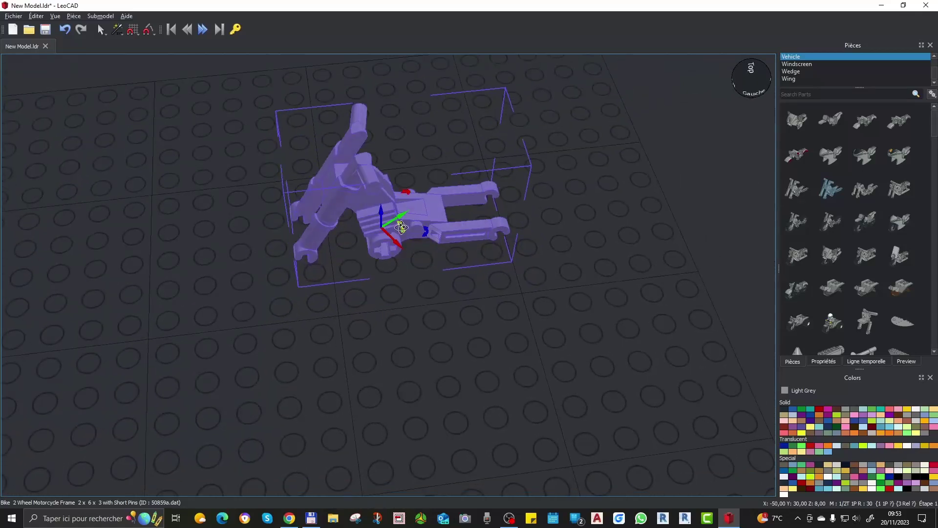
scroll(449, 234, "down", 2)
right_click_drag(377, 330, 444, 294)
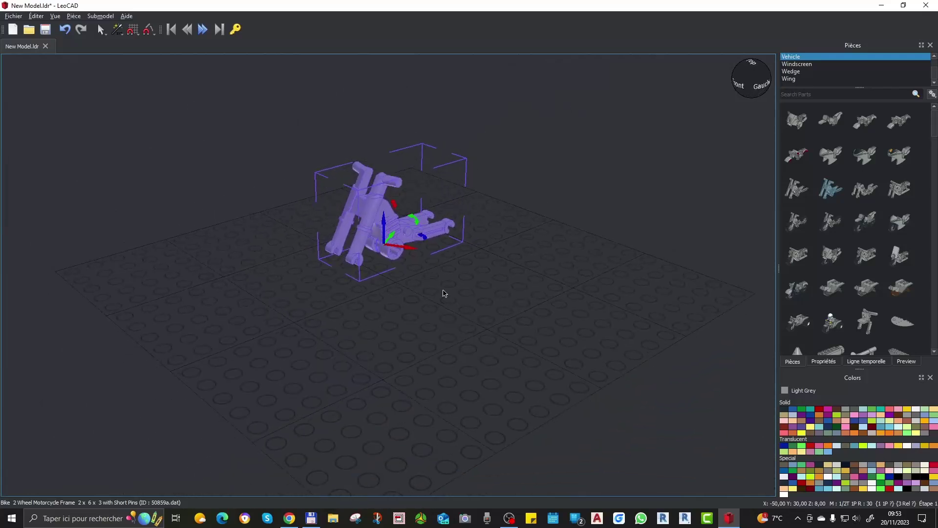
left_click(457, 301)
Examine the range of parts in the Vehicle category and look through the list of part categories
scroll(845, 296, "down", 10)
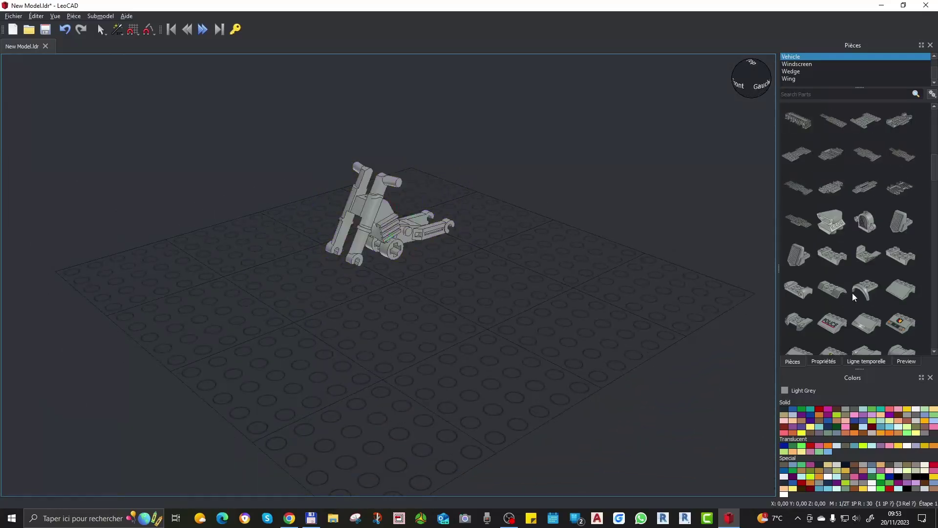
scroll(853, 295, "up", 10)
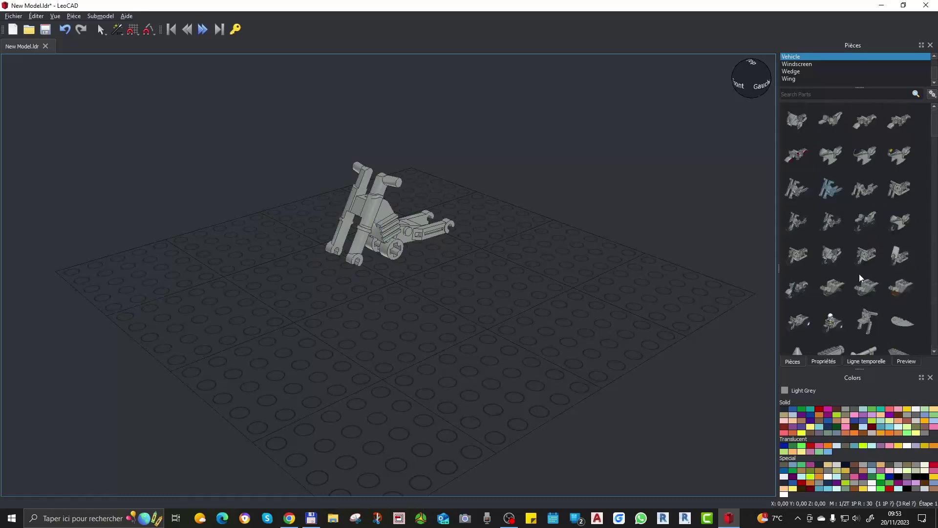
scroll(855, 272, "down", 10)
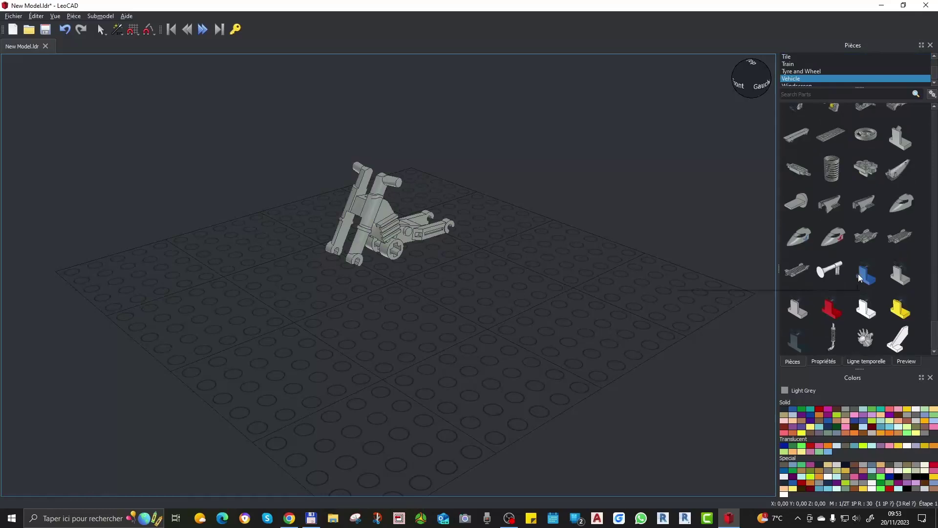
scroll(860, 277, "up", 8)
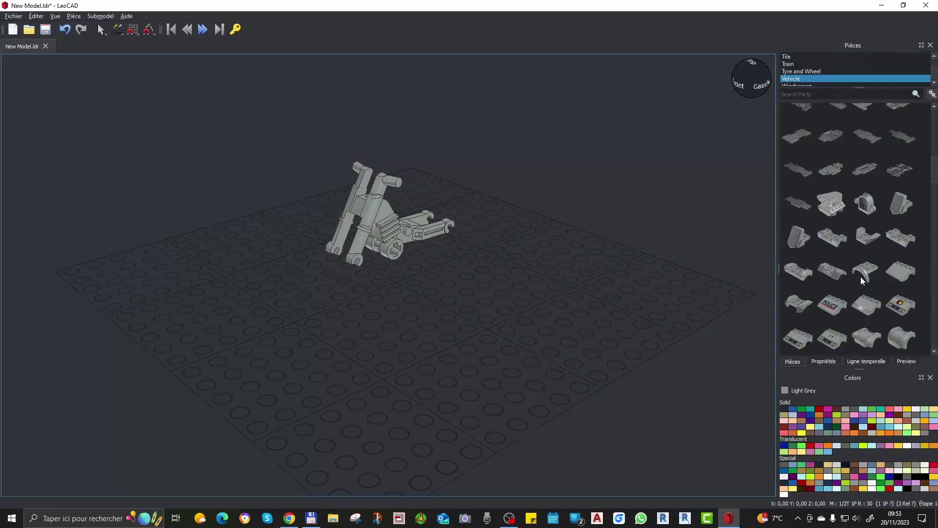
scroll(861, 277, "up", 4)
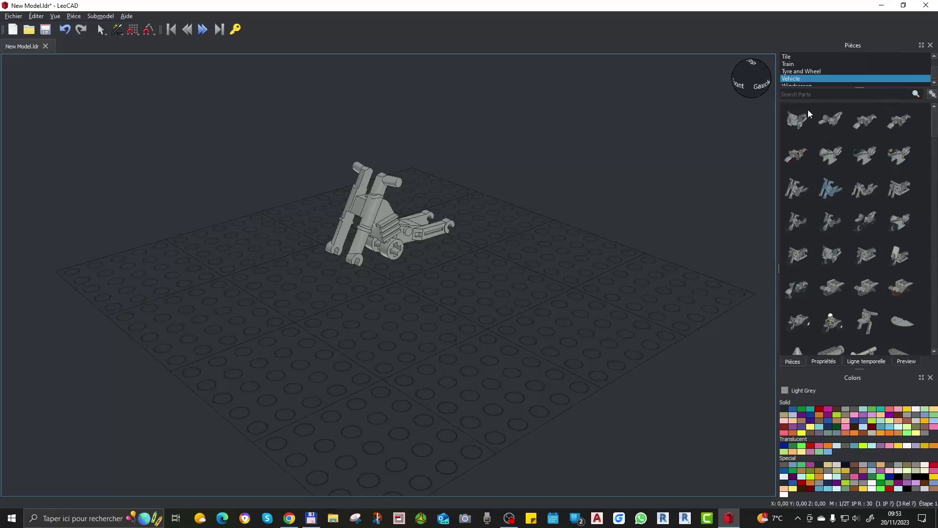
scroll(802, 62, "down", 1)
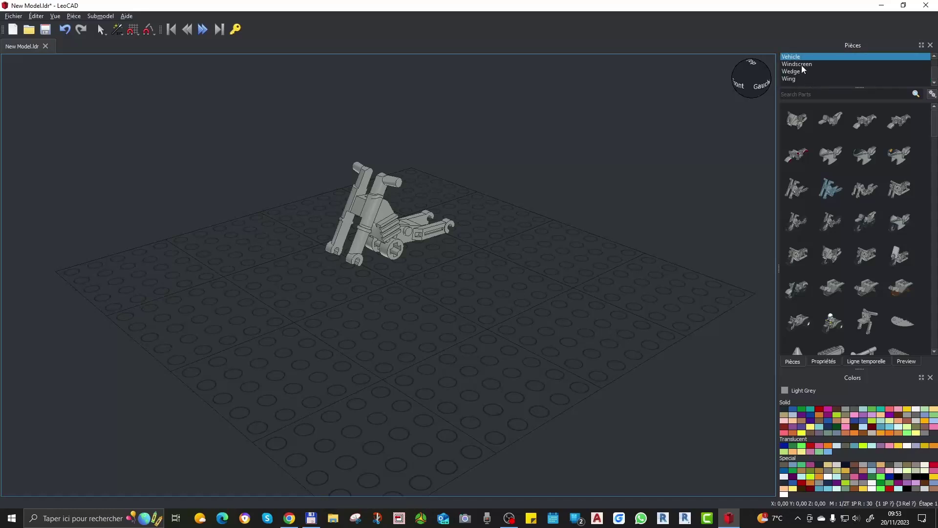
scroll(802, 67, "up", 1)
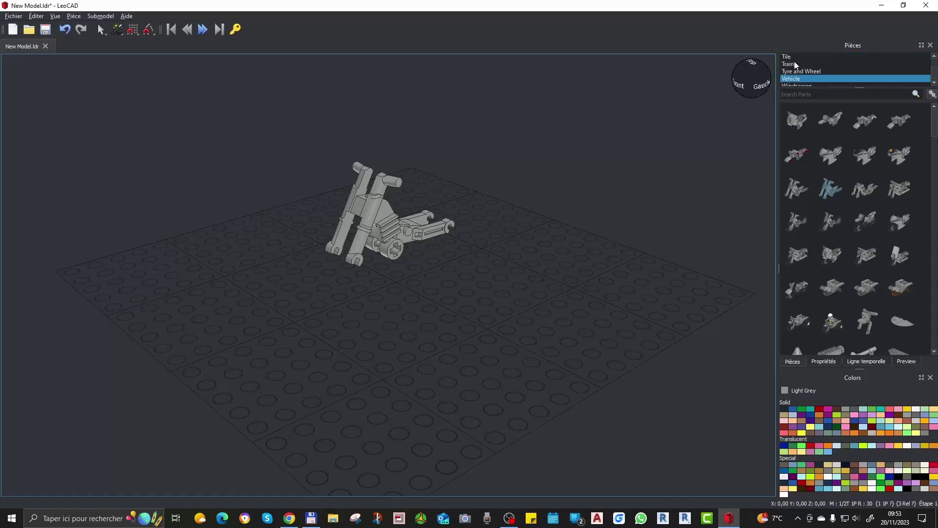
scroll(820, 69, "up", 1)
scroll(818, 67, "up", 10)
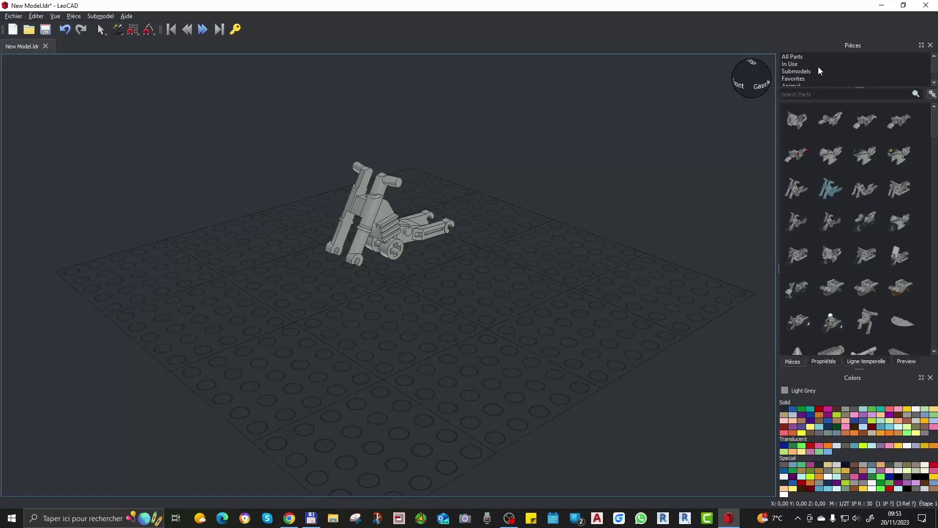
scroll(813, 67, "down", 3)
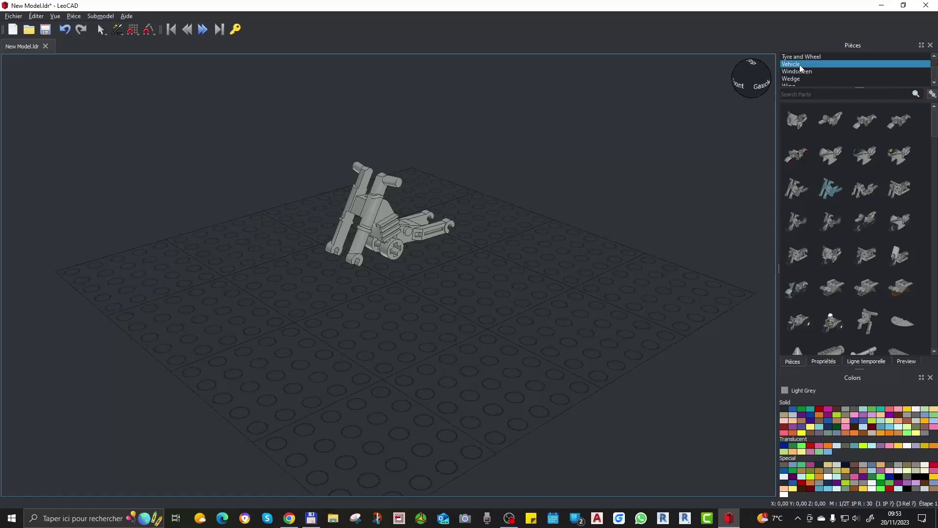
scroll(818, 66, "up", 2)
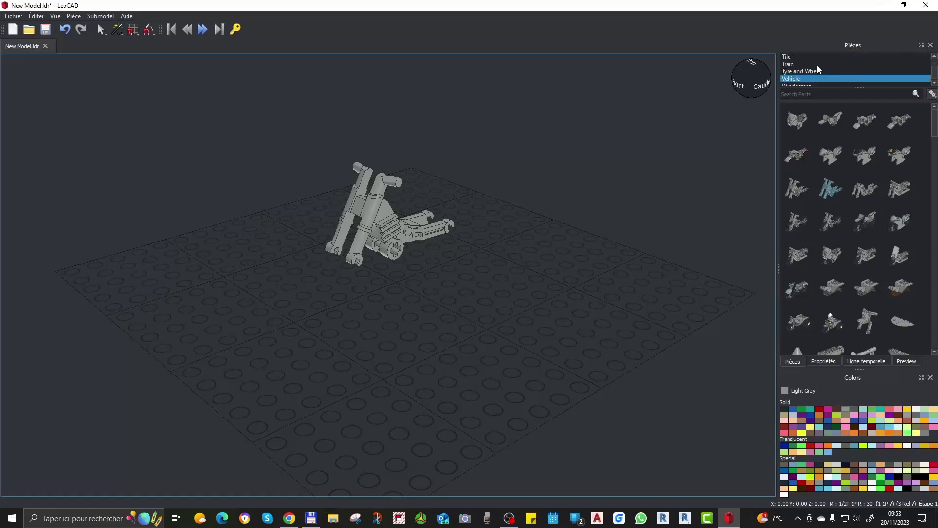
scroll(818, 68, "up", 2)
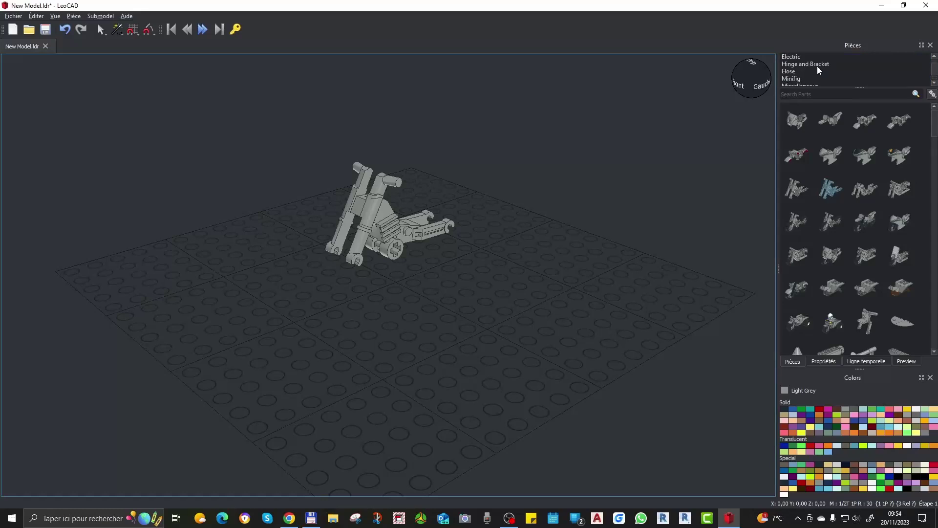
Place a 1 x 1 brick from the Brick category in front of the motorcycle frame and stack the Buzz Cola round brick on it
left_click(790, 79)
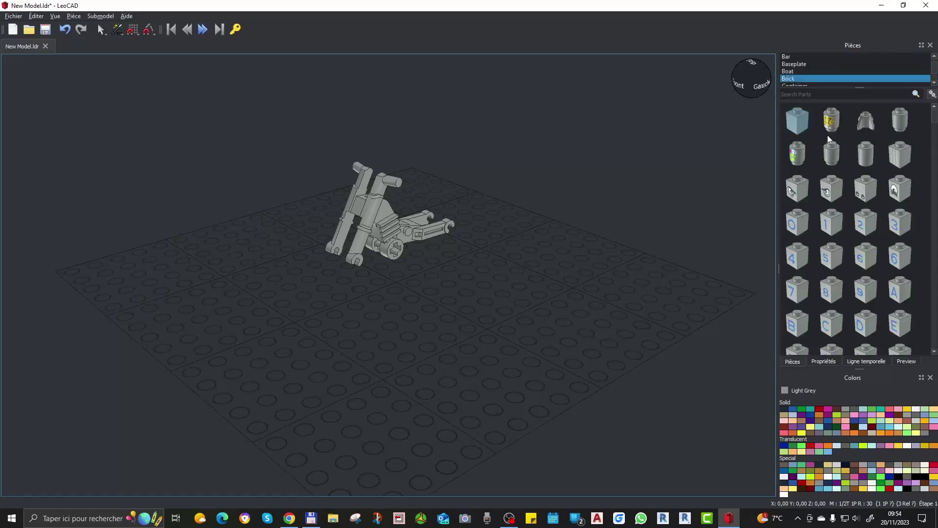
left_click_drag(801, 125, 314, 294)
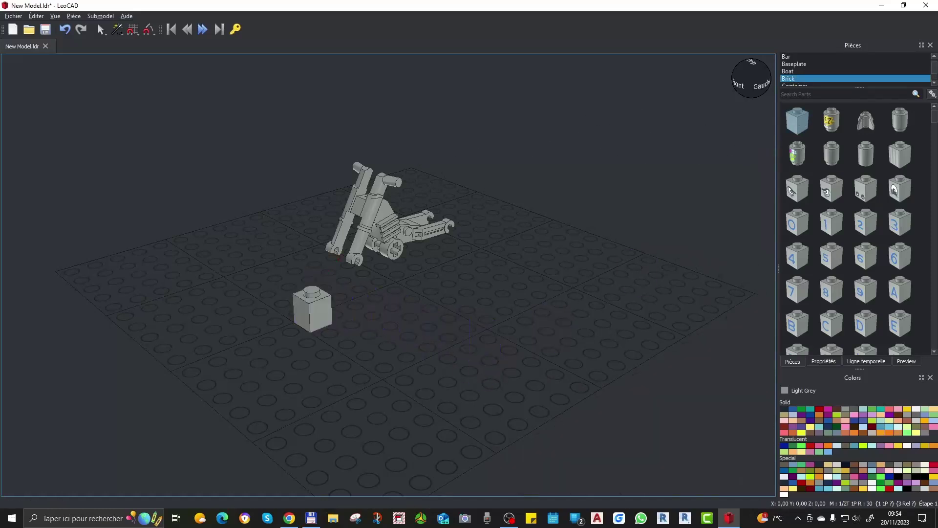
left_click_drag(830, 128, 312, 294)
left_click(371, 384)
left_click_drag(337, 379, 417, 333)
right_click_drag(387, 324, 464, 271)
scroll(451, 250, "up", 3)
scroll(451, 252, "up", 2)
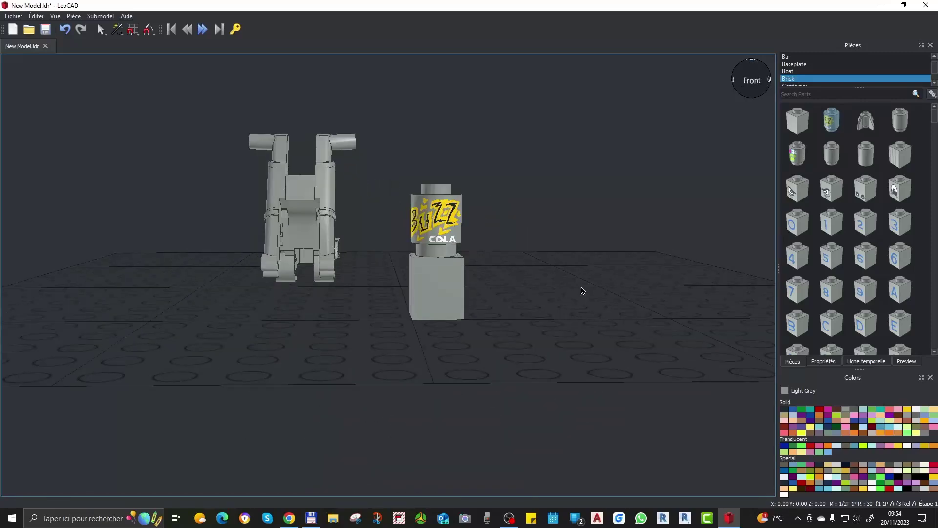
right_click_drag(300, 281, 249, 306)
Select the 1 x 1 brick and the Buzz Cola brick in turn to inspect how they are stacked
left_click(306, 326)
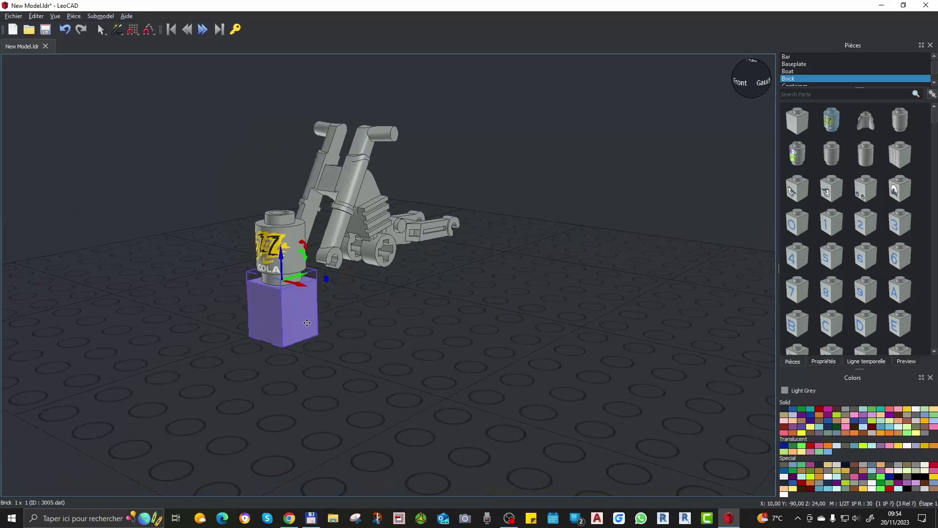
mouse_move(300, 287)
left_mouse_down()
mouse_move(375, 327)
mouse_move(336, 291)
mouse_move(300, 282)
left_mouse_up()
left_click(390, 313)
right_click_drag(398, 357, 379, 312)
left_click(269, 250)
mouse_move(269, 251)
left_mouse_down()
mouse_move(322, 308)
mouse_move(271, 263)
mouse_move(294, 289)
mouse_move(270, 250)
left_mouse_up()
left_click(374, 314)
right_click_drag(350, 309, 377, 287)
scroll(376, 286, "down", 2)
Place the Brick 1 x 4 with the magenta and medium blue flowers pattern in front of the stacked bricks
scroll(879, 271, "down", 10)
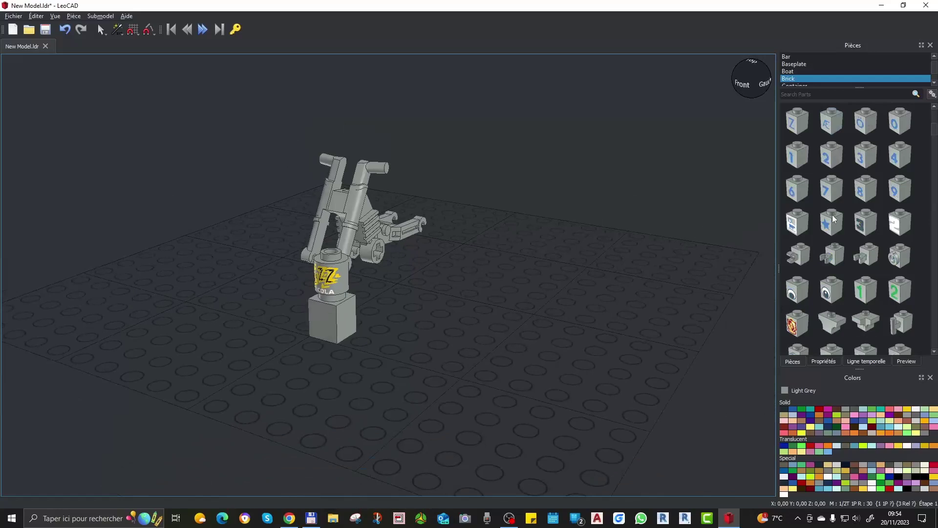
scroll(874, 264, "down", 3)
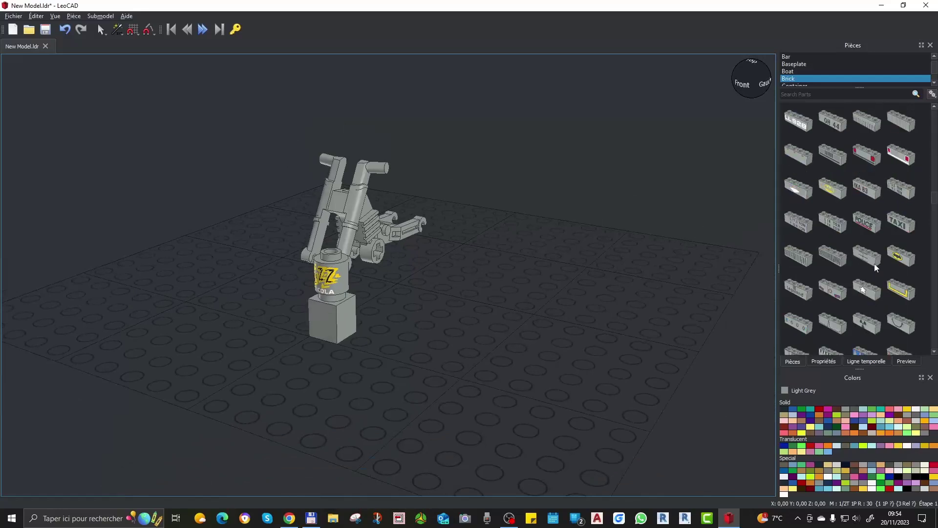
left_click_drag(799, 158, 253, 404)
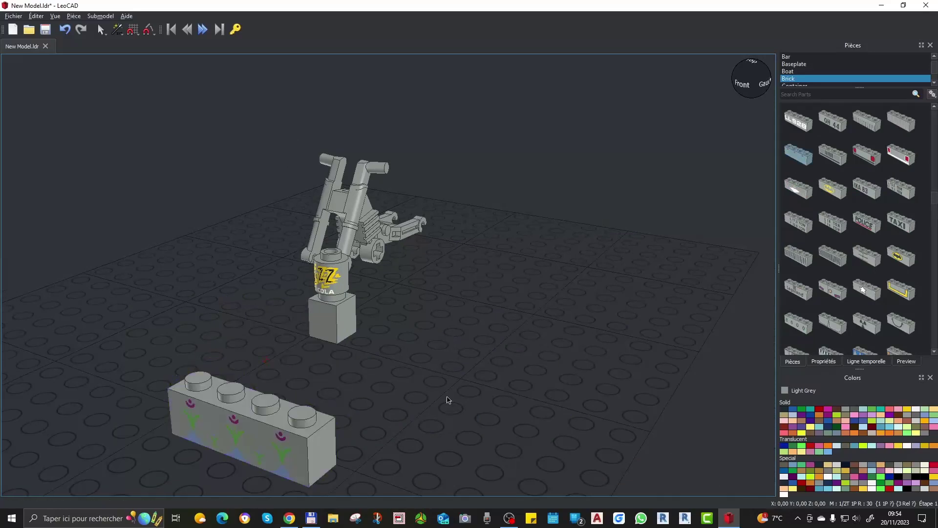
scroll(447, 404, "down", 3)
Rotate the 1 x 4 flower brick a quarter turn about the vertical axis and move it to about X -90, Y -250
left_click(337, 370)
left_click_drag(351, 345, 323, 312)
left_click(368, 361)
left_click_drag(308, 348, 136, 327)
scroll(137, 327, "down", 4)
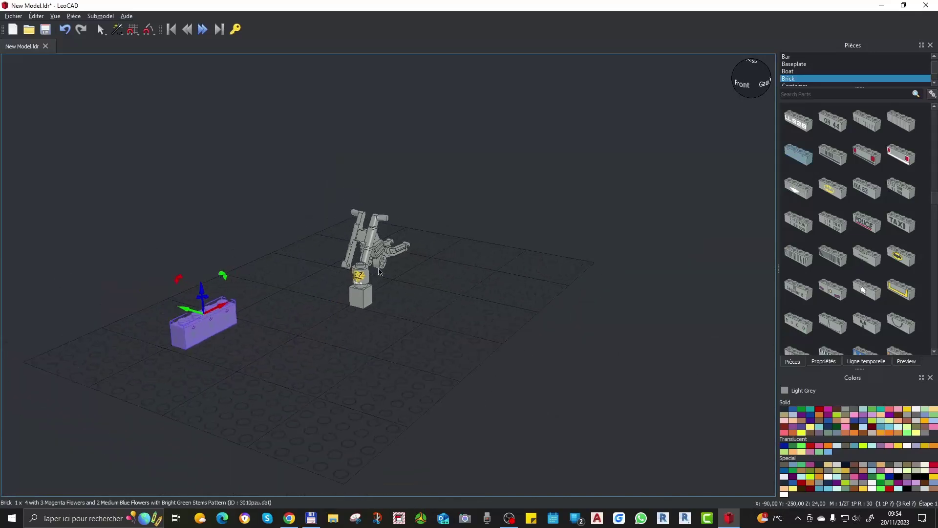
Move the 1 x 4 flower brick across the ground grid to X -80, Y -260 and deselect it
mouse_move(209, 324)
left_mouse_down()
mouse_move(205, 369)
mouse_move(142, 447)
mouse_move(226, 333)
mouse_move(278, 289)
mouse_move(210, 341)
left_mouse_up()
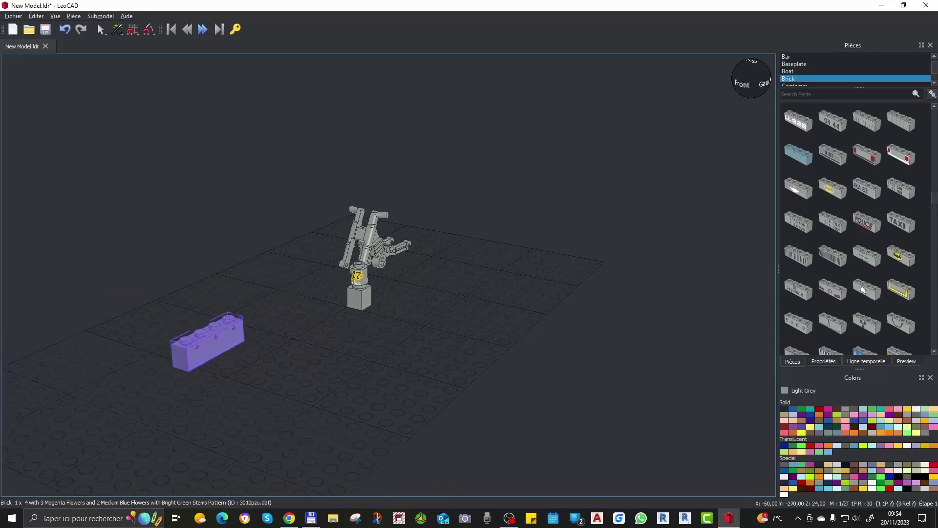
left_click(395, 363)
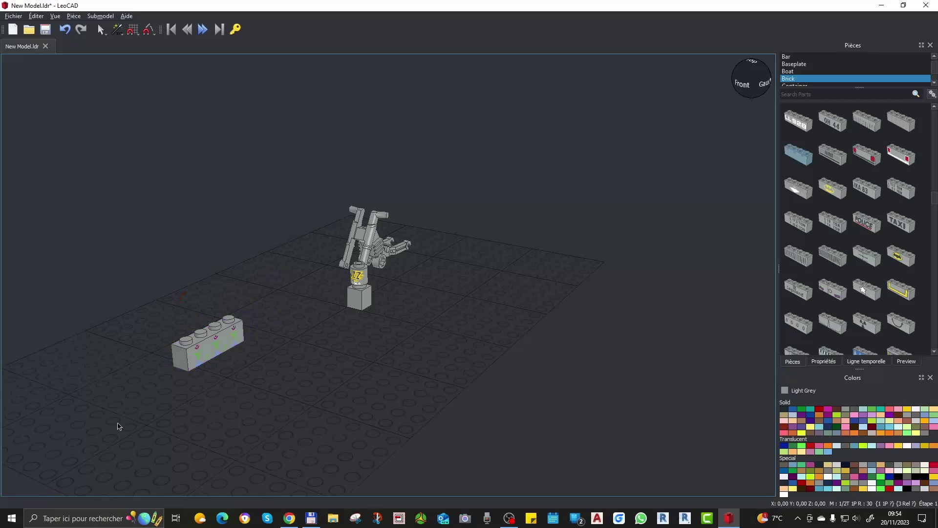
scroll(171, 404, "down", 3)
scroll(218, 336, "up", 2)
left_click_drag(220, 349, 203, 331)
left_click(195, 385)
Examine the placed bricks from the front and look through the available viewpoints and projection modes
mouse_move(195, 385)
right_mouse_down()
mouse_move(250, 376)
mouse_move(203, 393)
right_mouse_up()
right_click_drag(280, 413, 386, 454)
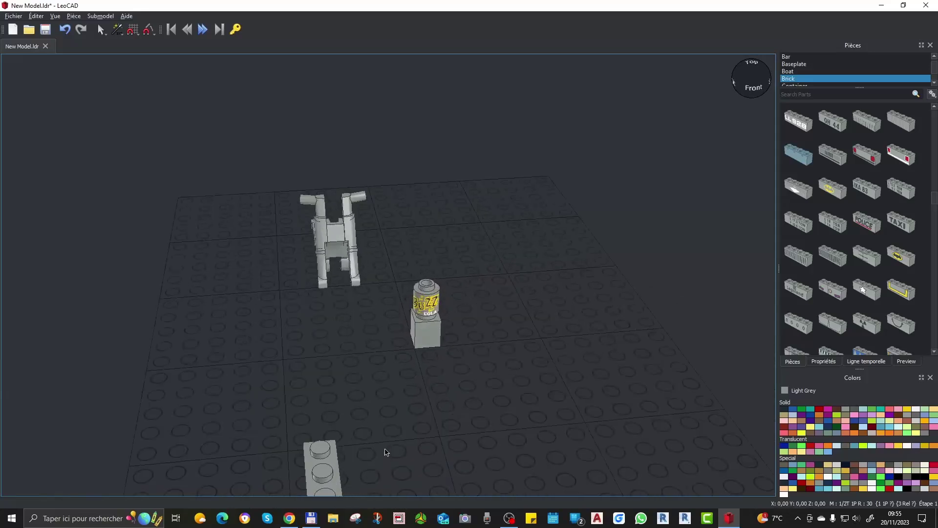
scroll(381, 282, "down", 2)
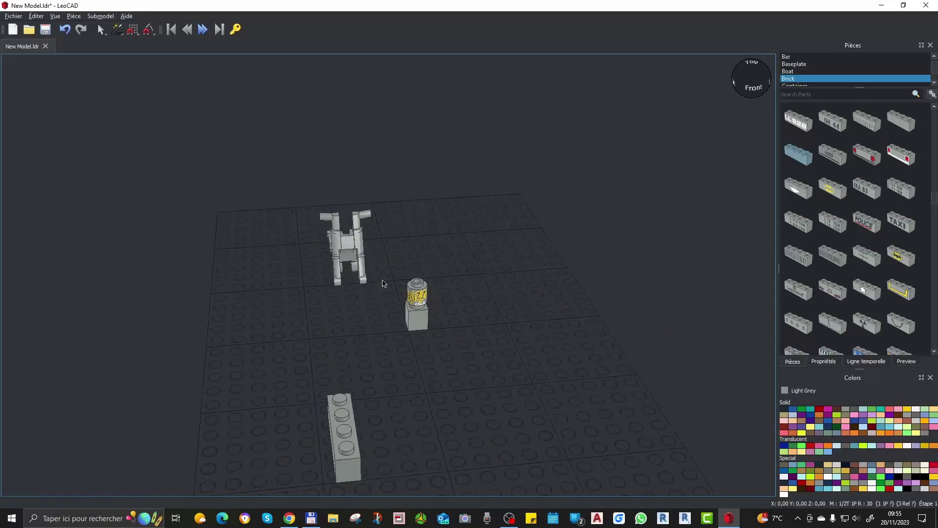
right_click_drag(373, 438, 361, 405)
left_click_drag(349, 387, 446, 370)
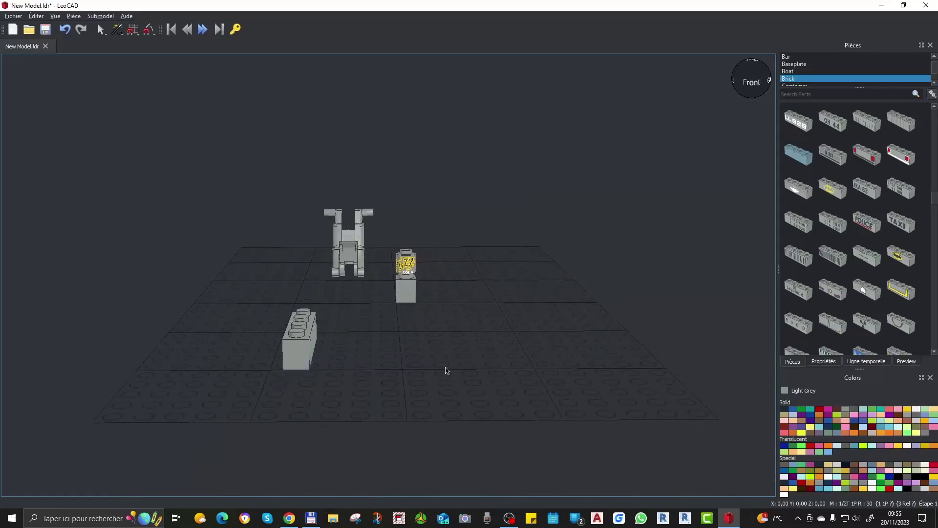
left_click(55, 16)
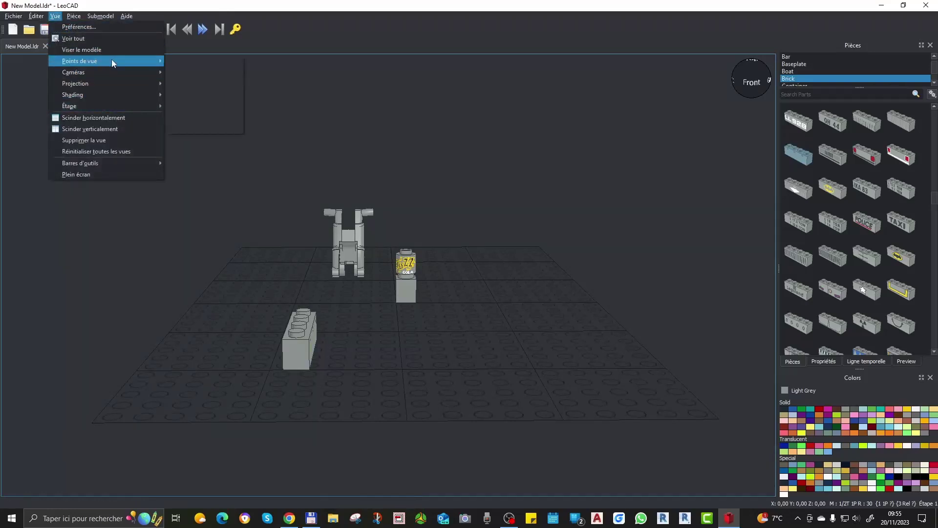
mouse_move(109, 55)
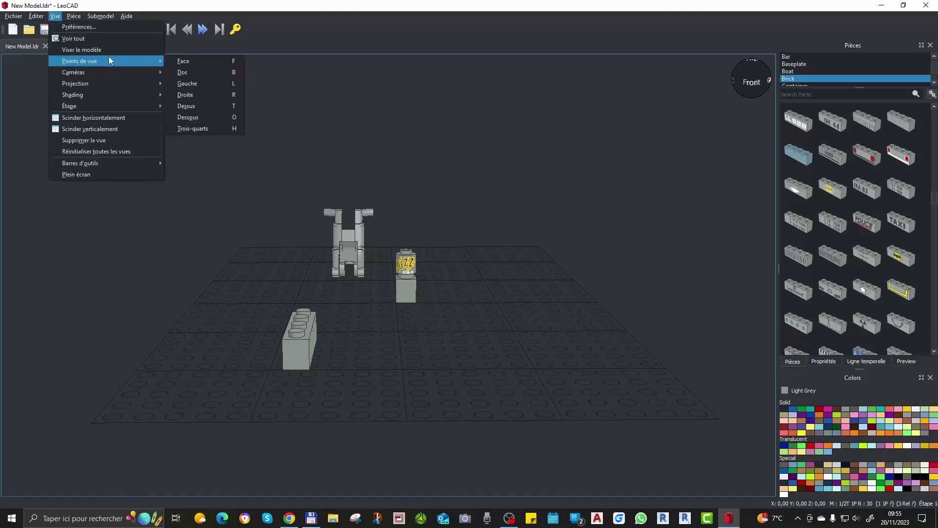
mouse_move(120, 97)
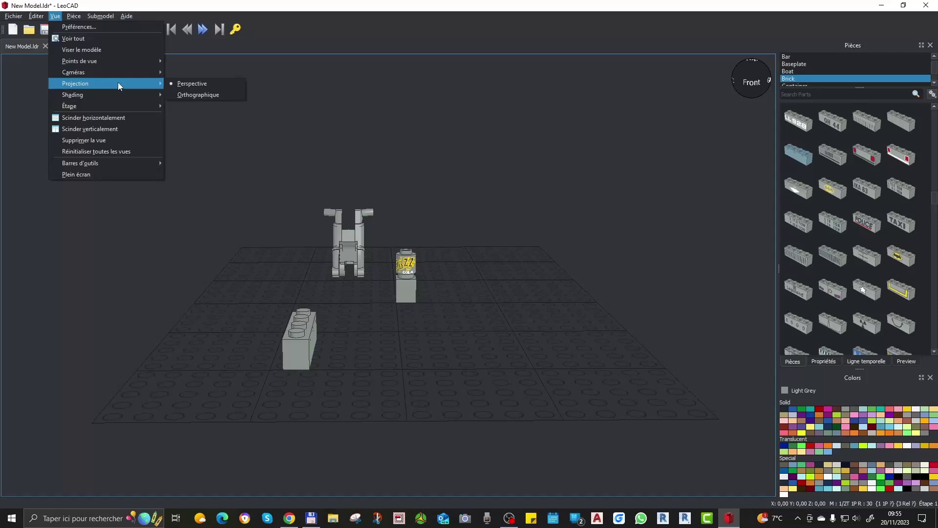
left_click(177, 232)
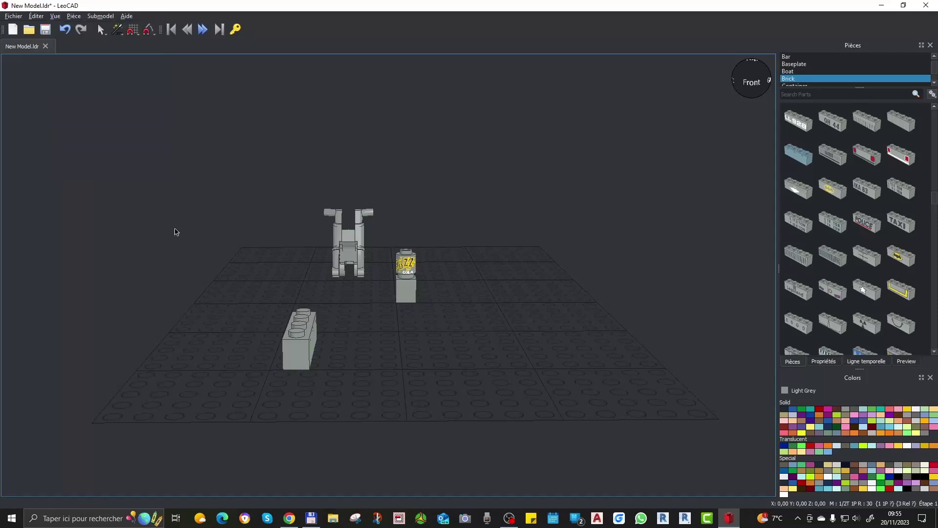
Inspect the bricks from closer angles and browse further parts in the Brick category
scroll(363, 317, "up", 4)
right_click_drag(472, 247, 429, 262)
scroll(429, 262, "down", 2)
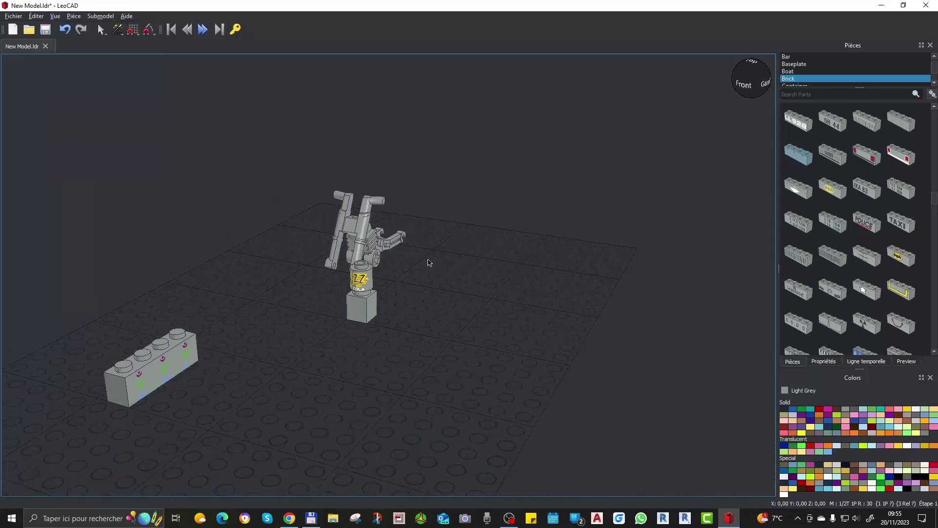
scroll(160, 388, "up", 3)
scroll(235, 340, "down", 3)
scroll(238, 338, "up", 1)
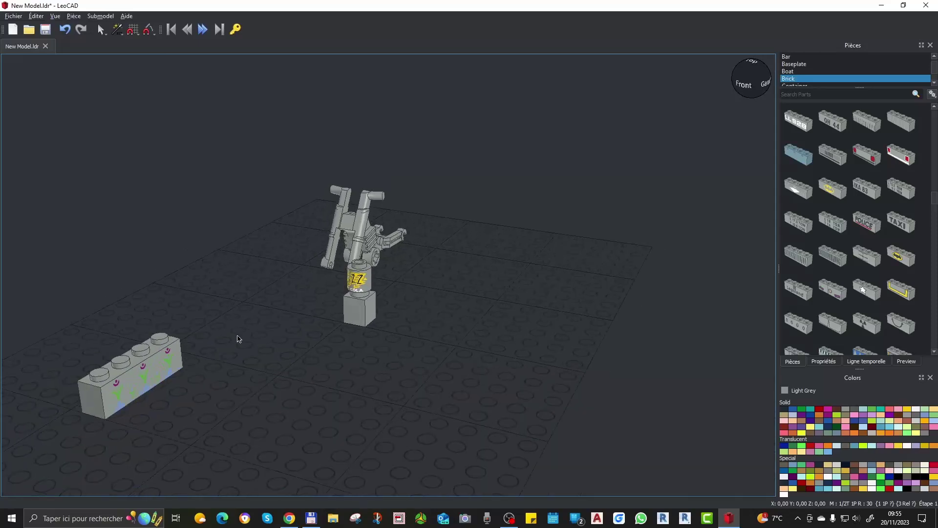
right_click_drag(290, 303, 227, 380)
scroll(350, 287, "down", 2)
left_click(141, 309)
left_click(243, 320)
scroll(845, 248, "down", 5)
scroll(851, 248, "down", 3)
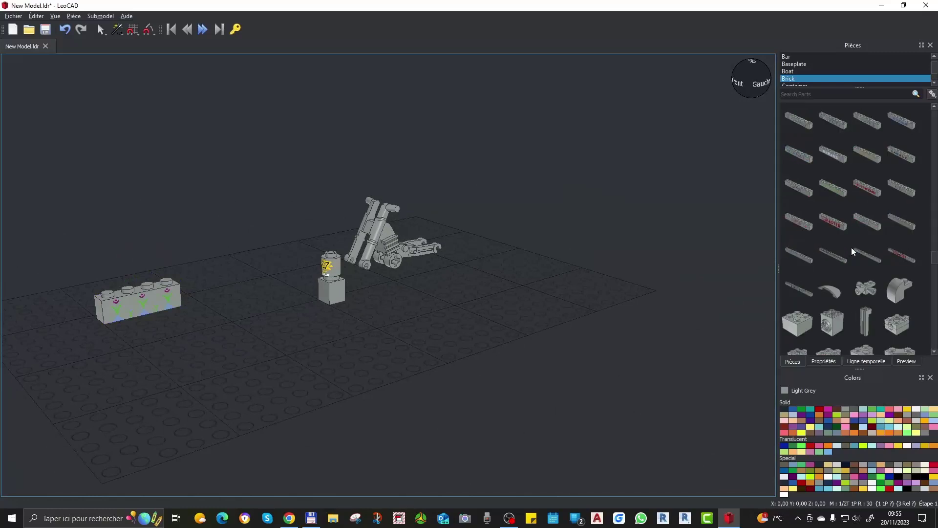
scroll(857, 256, "down", 3)
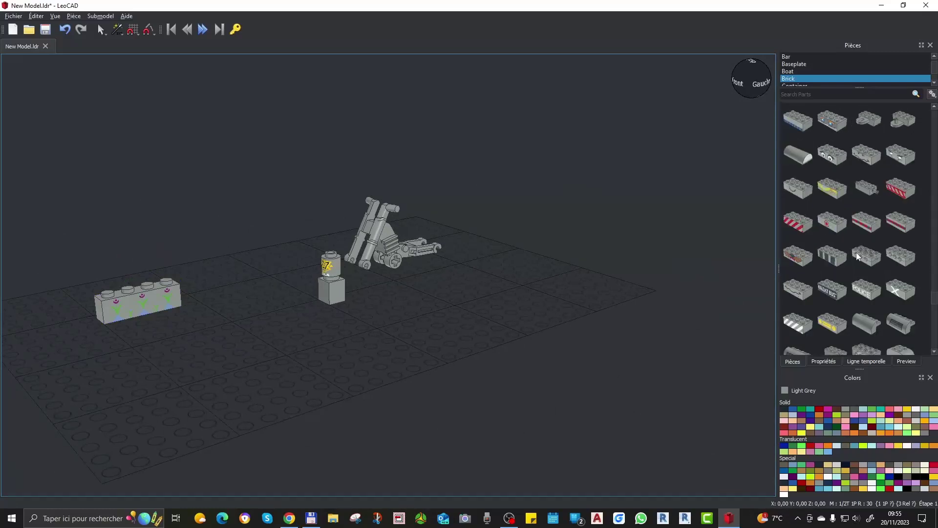
scroll(140, 295, "up", 1)
Copy the 1 x 4 flower brick and stack the copy on the original at Z 48
left_click(145, 305)
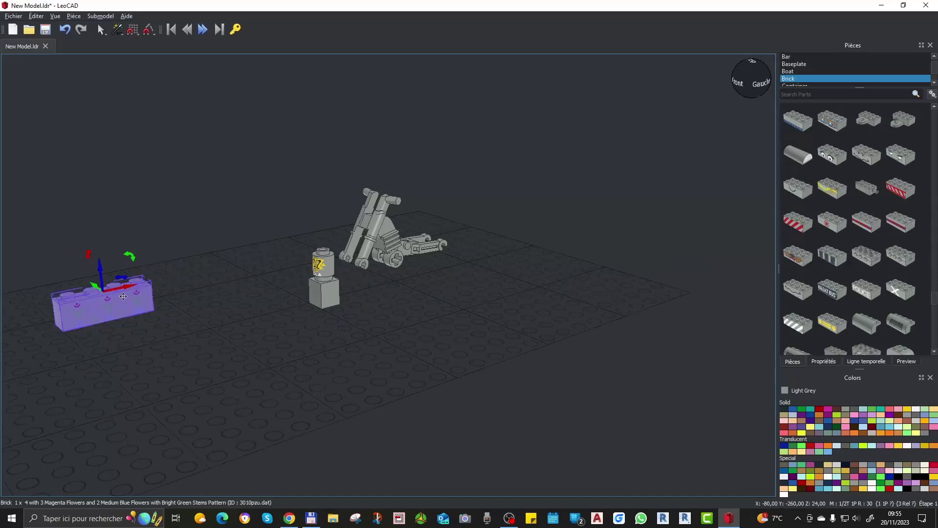
right_click(123, 297)
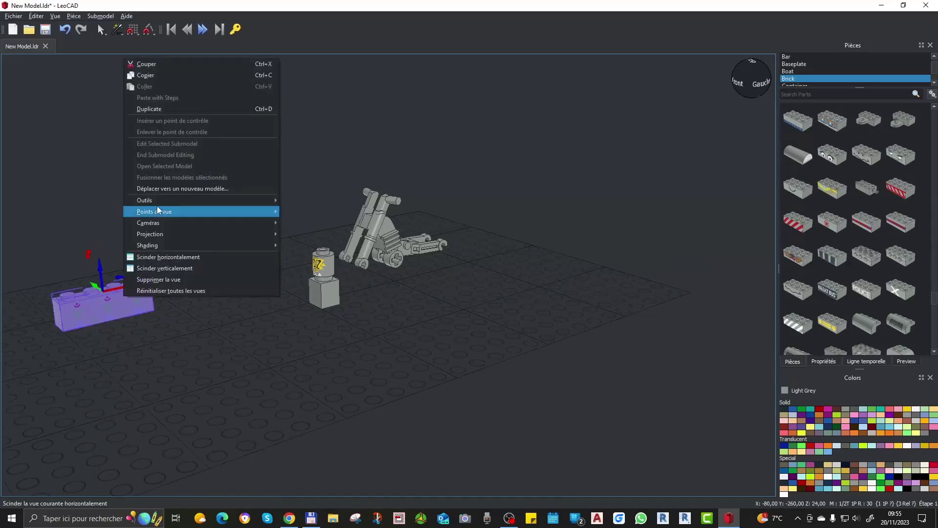
mouse_move(158, 201)
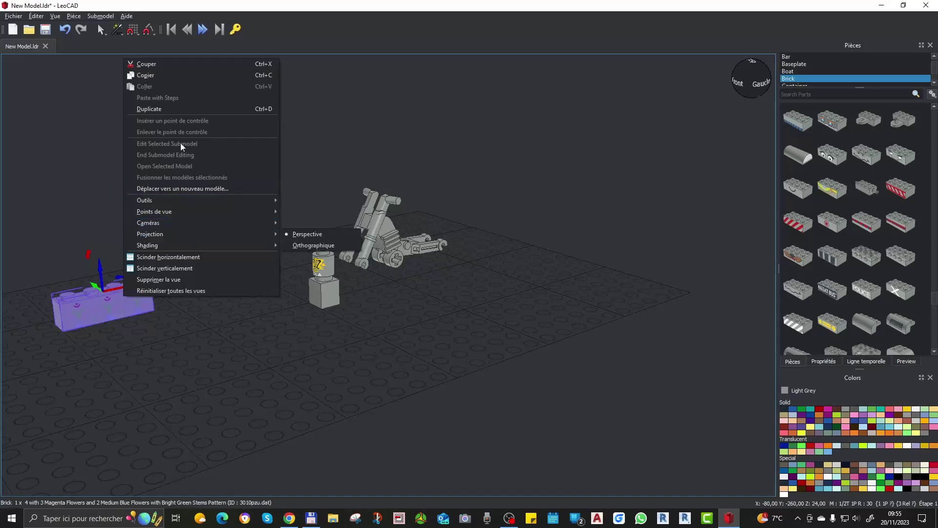
mouse_move(187, 205)
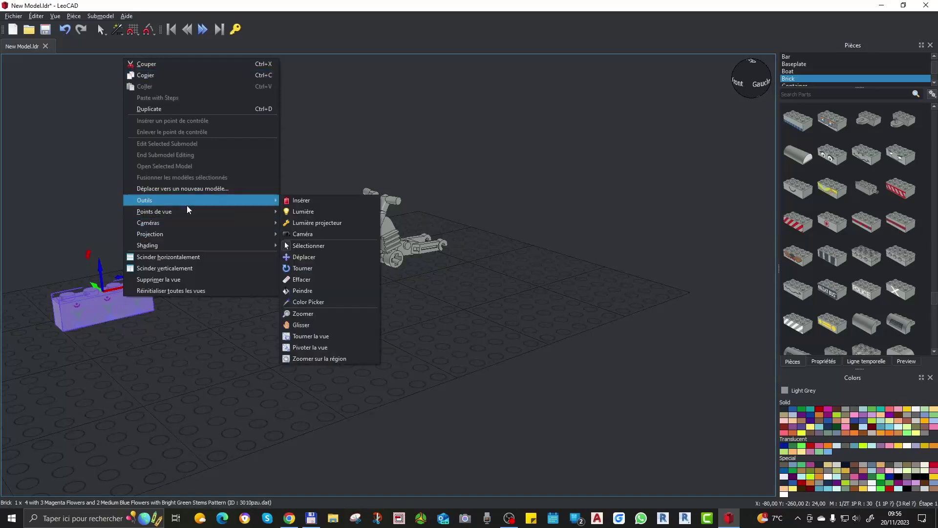
left_click(334, 201)
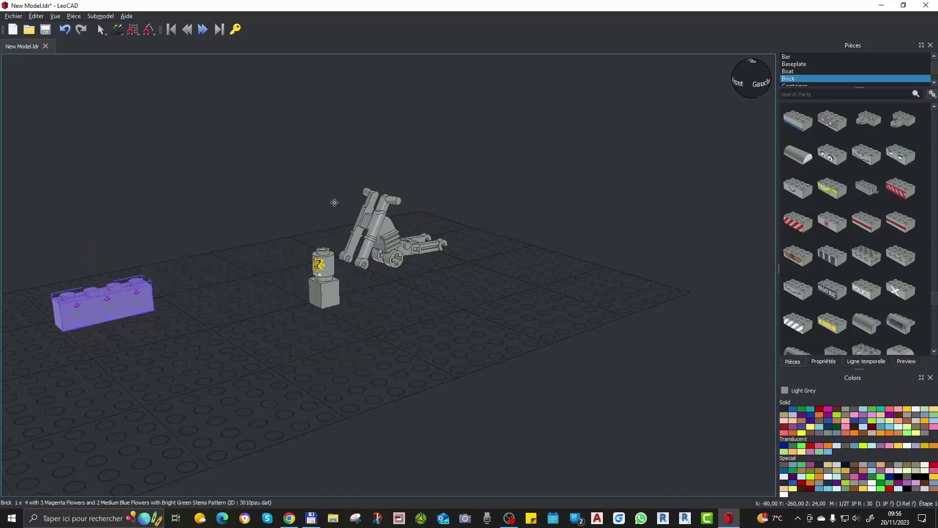
left_click(111, 290)
left_click(172, 327)
left_click(109, 283)
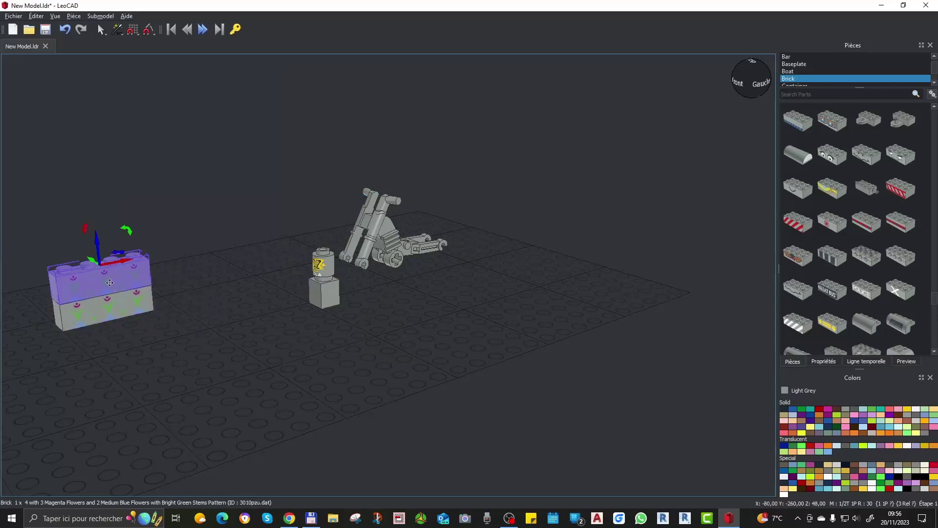
left_click(177, 358)
left_click(107, 278)
Duplicate the upper flower brick and raise the copy to stack it on top
right_click(107, 278)
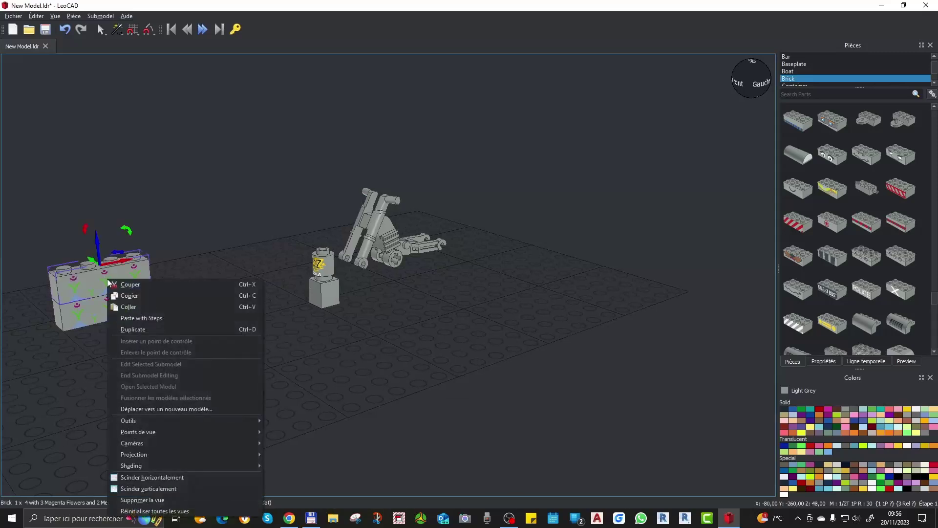
left_click(148, 329)
left_click(149, 329)
right_click_drag(148, 329, 213, 310)
left_click(212, 288)
right_click(211, 286)
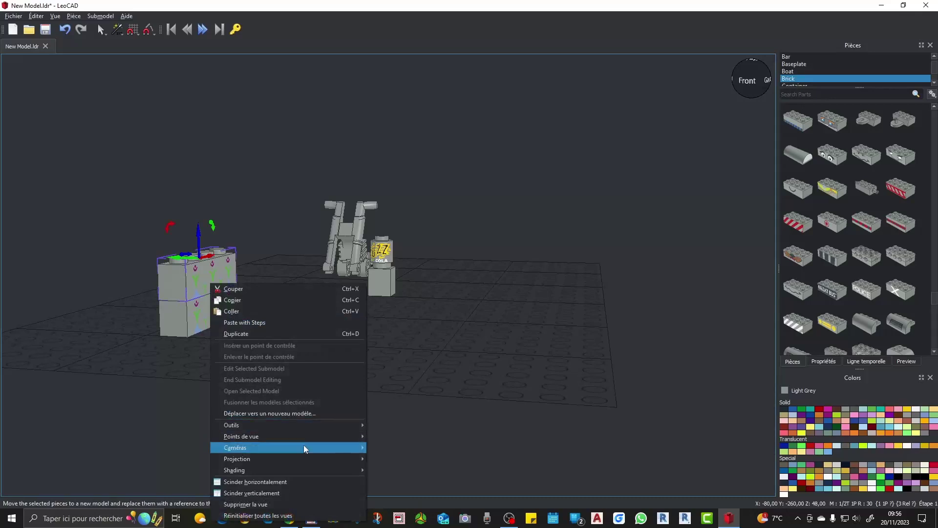
left_click(259, 333)
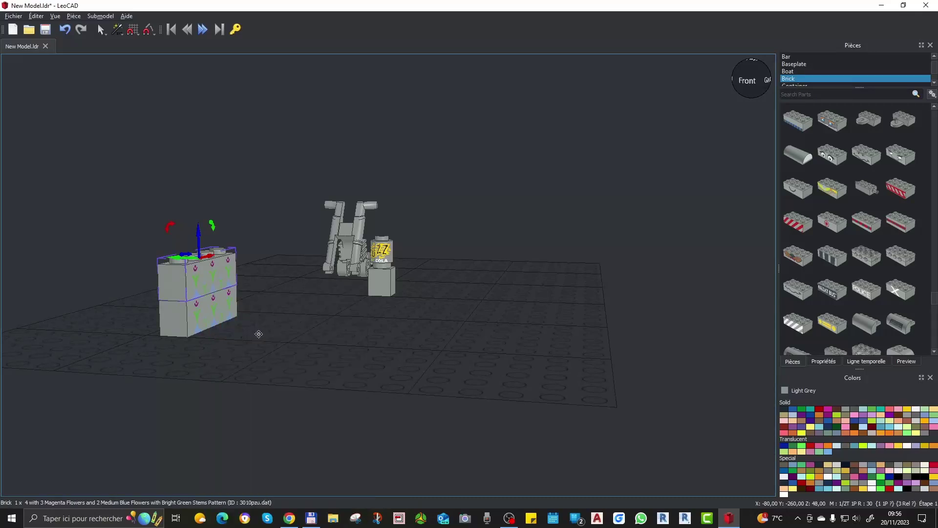
left_click_drag(202, 274, 197, 216)
Paste another flower brick to make the stack four bricks high, with the top one at Z 96
left_click(211, 275)
key("ctrl+v")
left_click(209, 232)
left_click(209, 262)
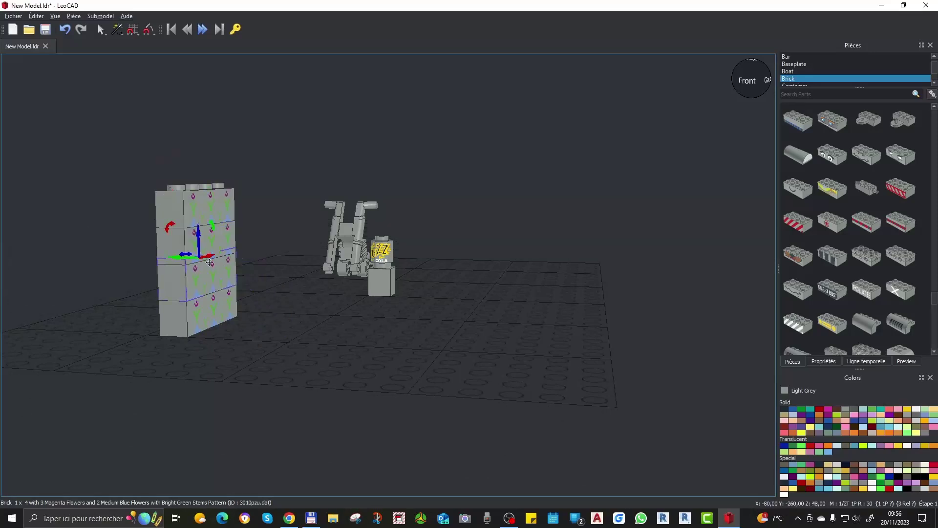
left_click(208, 196)
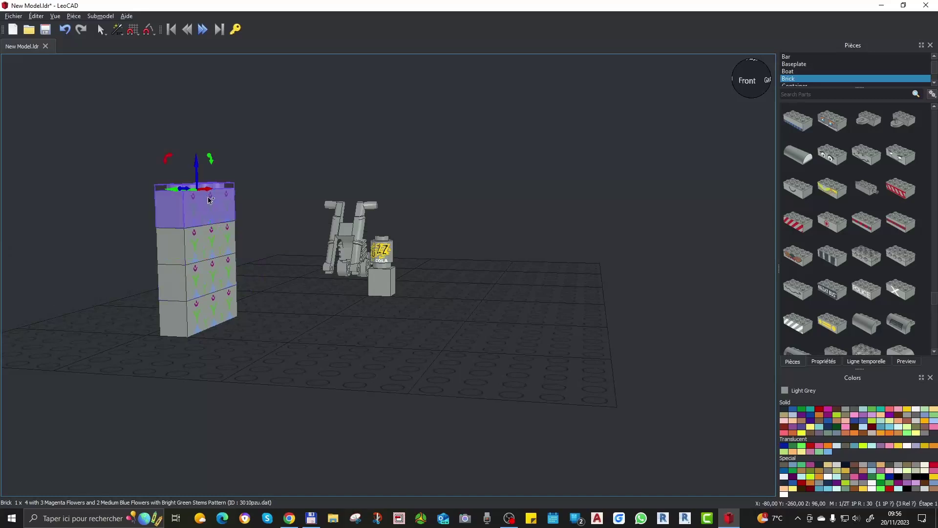
Place a flower brick copy on the ground end to end with the stack, at X -80, Y -340, Z 24
left_click_drag(220, 209, 141, 333)
right_click_drag(269, 345, 169, 364)
left_click_drag(169, 364, 204, 353)
right_click_drag(208, 350, 241, 337)
left_click(368, 375)
right_click_drag(368, 375, 225, 377)
left_click(233, 390)
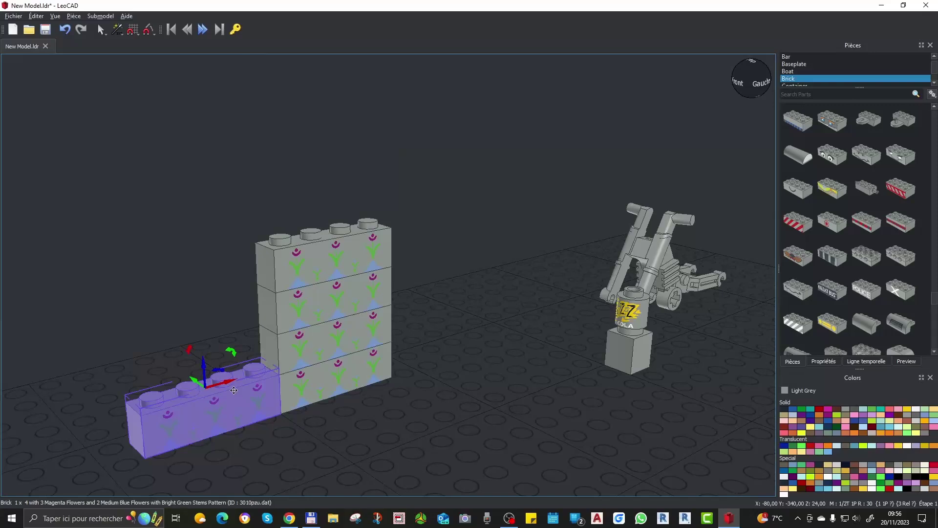
Stack flower brick copies on the ground brick beside the first stack until this second column is three bricks high
left_click_drag(236, 413, 233, 372)
left_click(211, 298)
left_click_drag(248, 465, 172, 362)
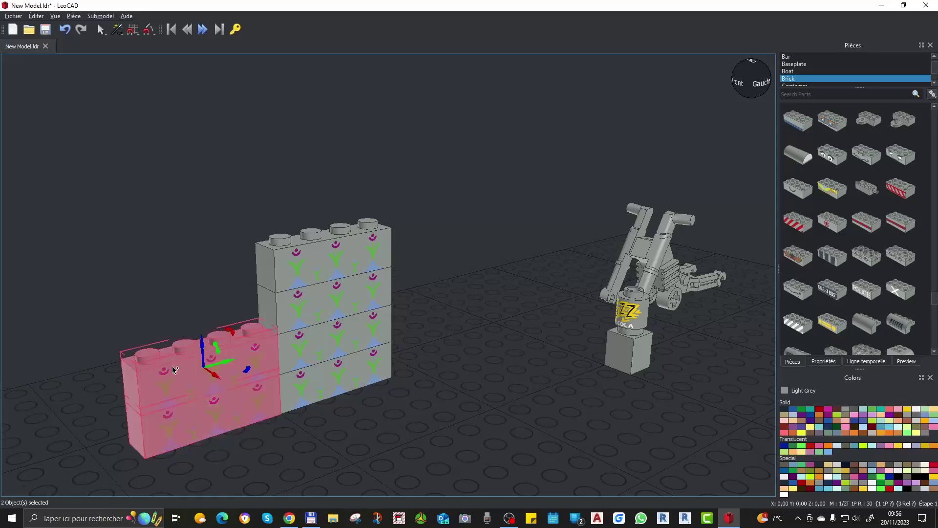
left_click_drag(225, 411, 196, 306)
left_click_drag(224, 390, 196, 271)
left_click(351, 483)
left_click(221, 350)
left_click_drag(229, 364, 203, 344)
left_click(312, 462)
key("ctrl+z")
left_click(232, 365)
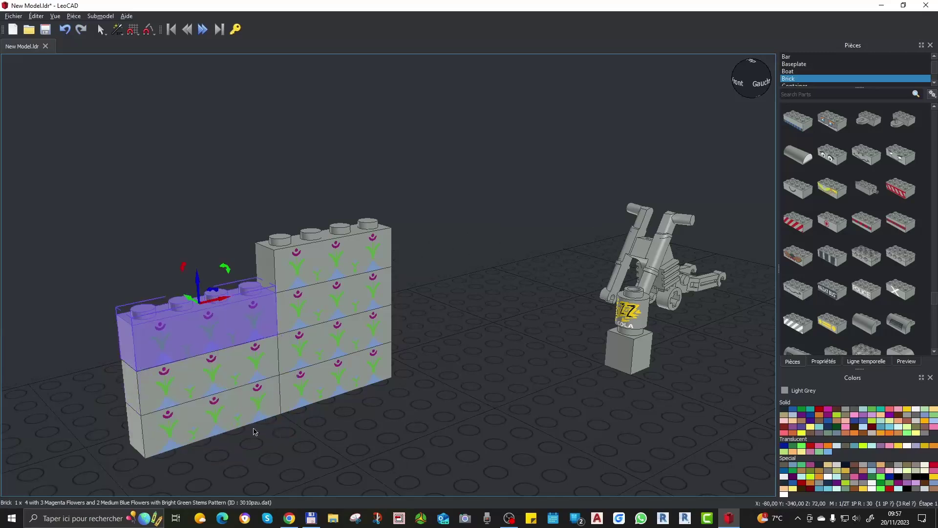
Add a fourth flower brick to the second column so the wall is level along its top
left_click(253, 425)
left_click(233, 419)
left_click_drag(221, 419, 186, 302)
left_click(338, 374)
right_click_drag(413, 303, 444, 296)
left_click(444, 298)
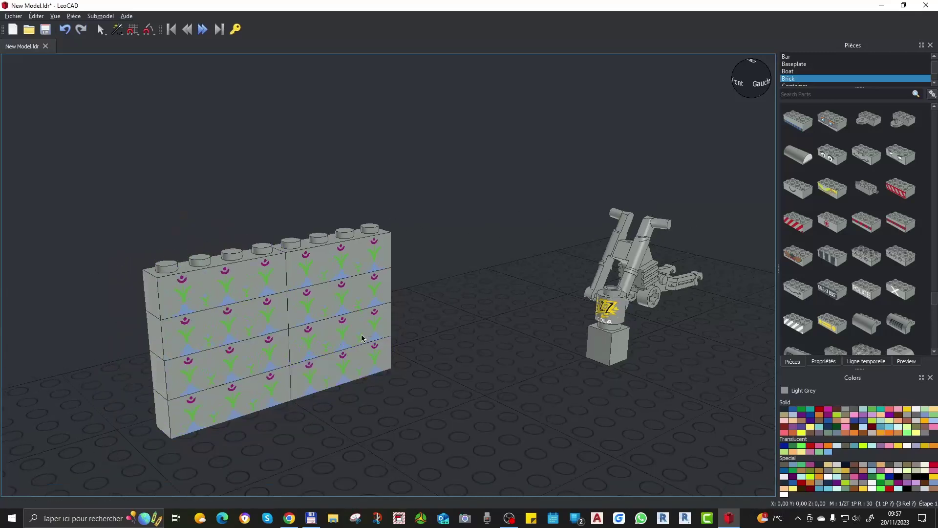
Check the LeoCAD version and system information, then close the About dialog
right_click_drag(362, 338, 442, 369)
scroll(829, 222, "down", 10)
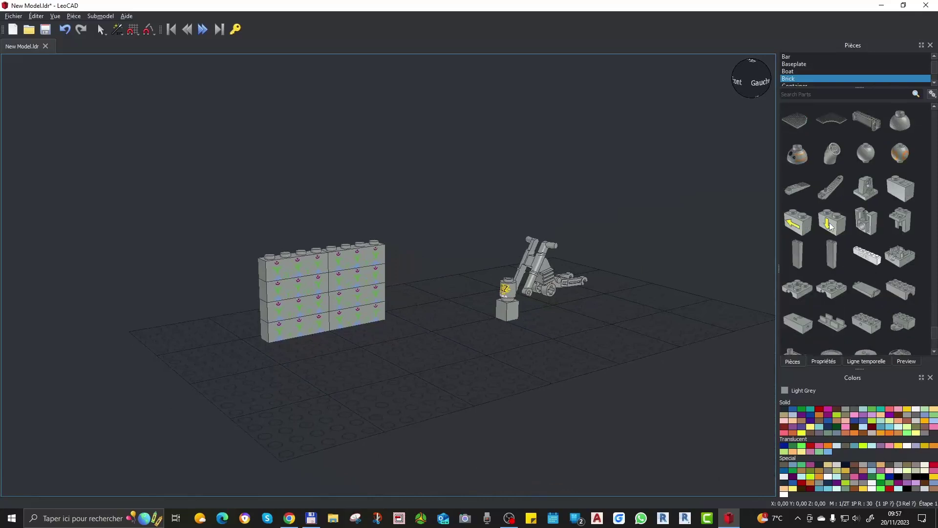
mouse_move(450, 298)
right_mouse_down()
mouse_move(496, 313)
mouse_move(552, 293)
mouse_move(482, 308)
mouse_move(416, 291)
mouse_move(408, 276)
mouse_move(440, 307)
right_mouse_up()
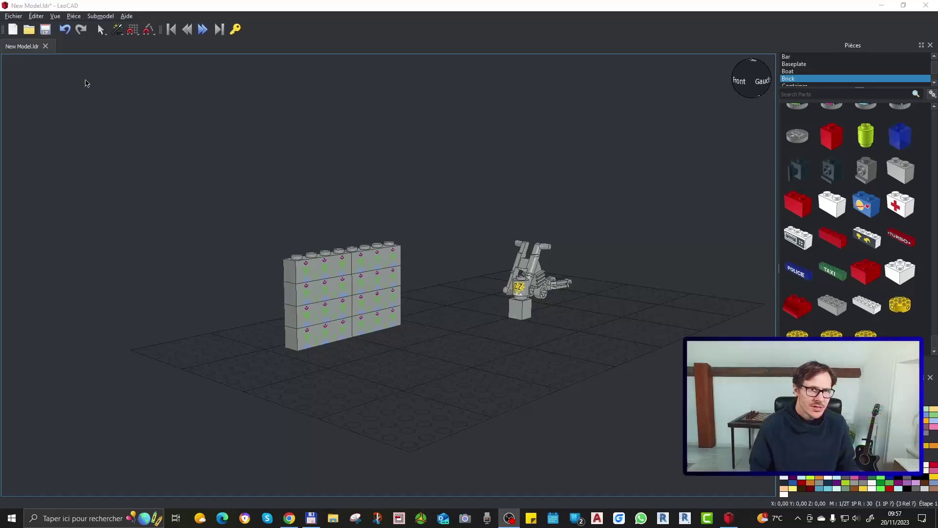
left_click(127, 16)
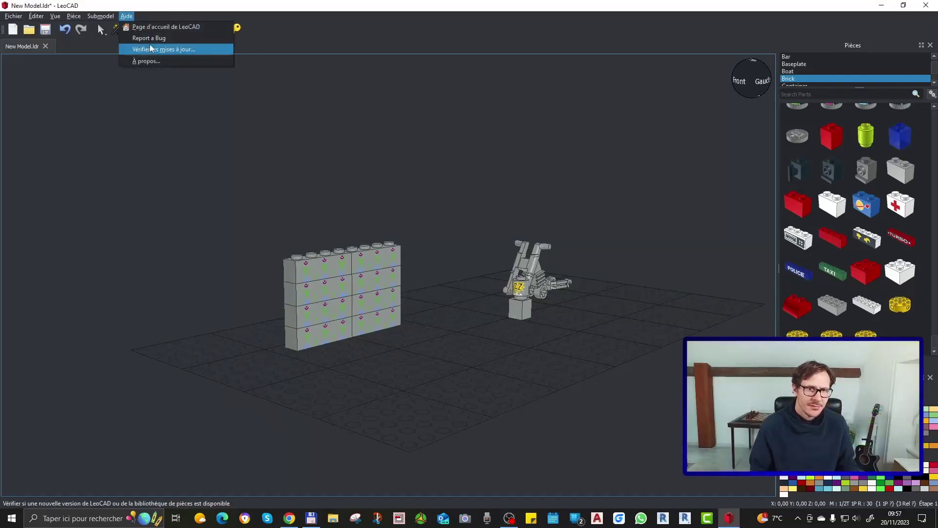
left_click(154, 62)
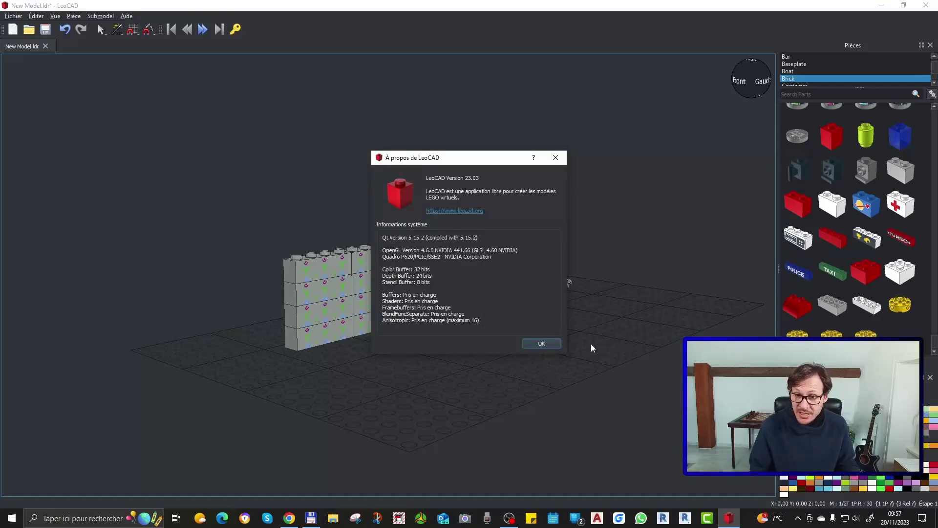
left_click(541, 343)
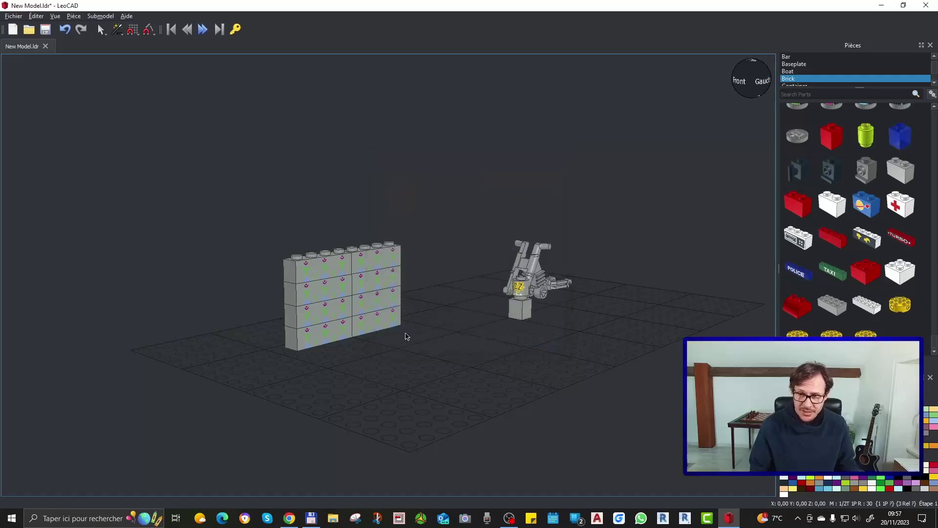
Place a white brick and a red brick from the Brick category in front of the flower brick wall
left_click_drag(901, 265, 421, 370)
mouse_move(448, 392)
right_mouse_down()
mouse_move(616, 406)
mouse_move(489, 374)
mouse_move(450, 378)
right_mouse_up()
left_click_drag(866, 272, 364, 348)
left_click(440, 386)
mouse_move(442, 390)
right_mouse_down()
mouse_move(454, 426)
mouse_move(446, 172)
mouse_move(430, 410)
mouse_move(455, 380)
right_mouse_up()
scroll(454, 427, "down", 1)
left_click_drag(481, 422, 337, 385)
left_click(528, 397)
right_click_drag(528, 397, 519, 400)
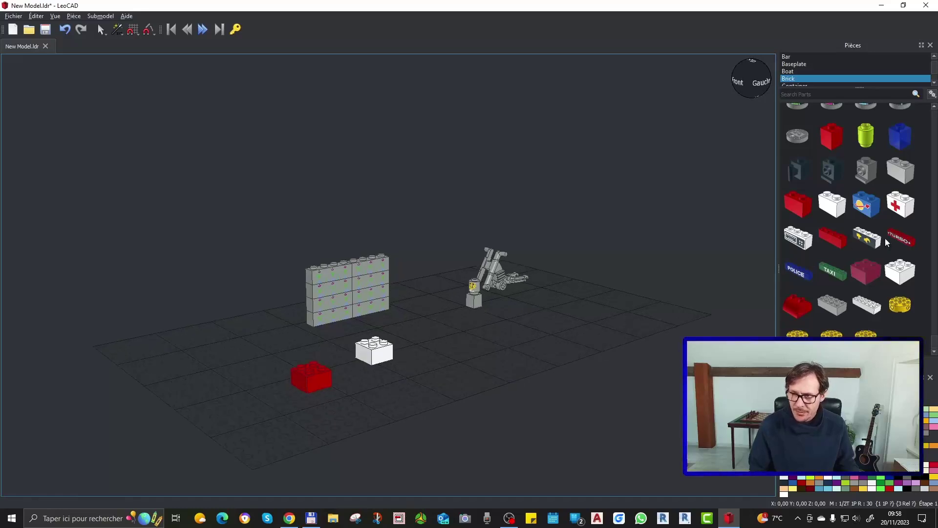
Place the large battery box from the Electric category on the ground beside the white and red bricks
scroll(855, 219, "down", 5)
scroll(807, 72, "down", 1)
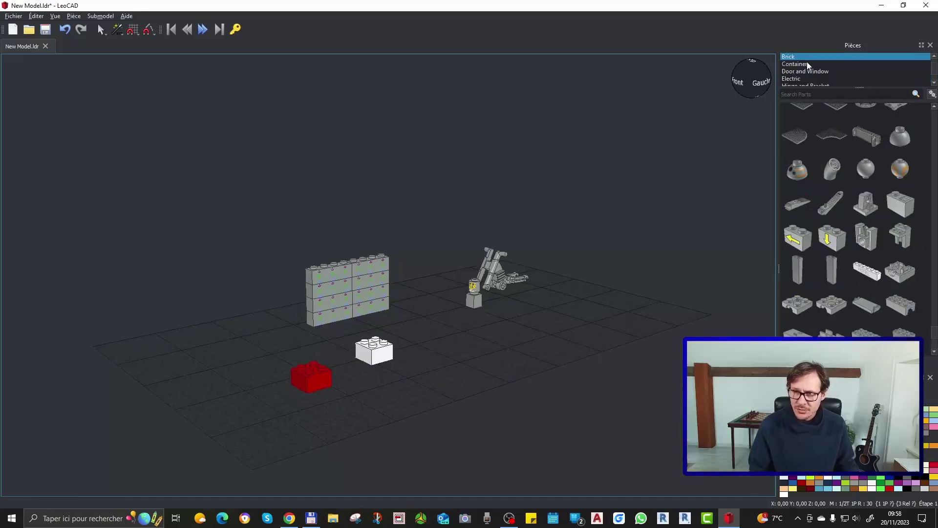
scroll(806, 69, "down", 1)
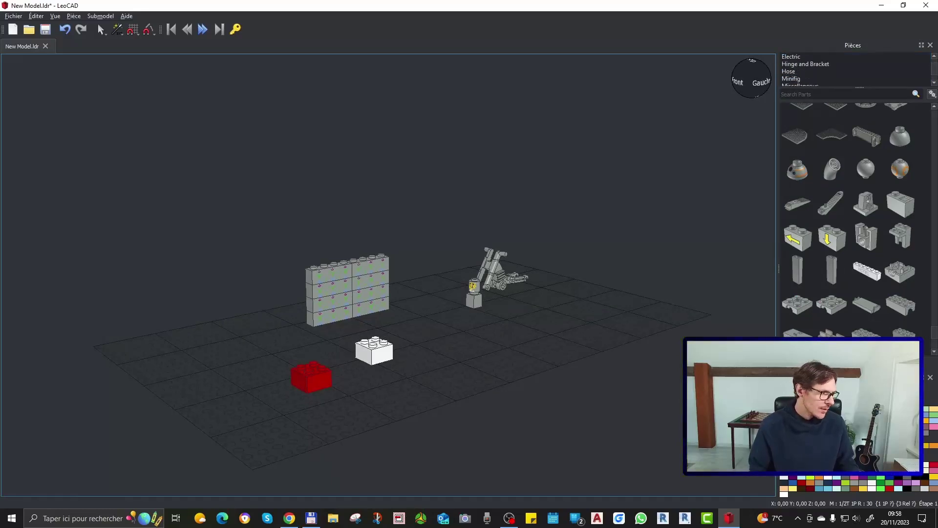
scroll(801, 67, "up", 1)
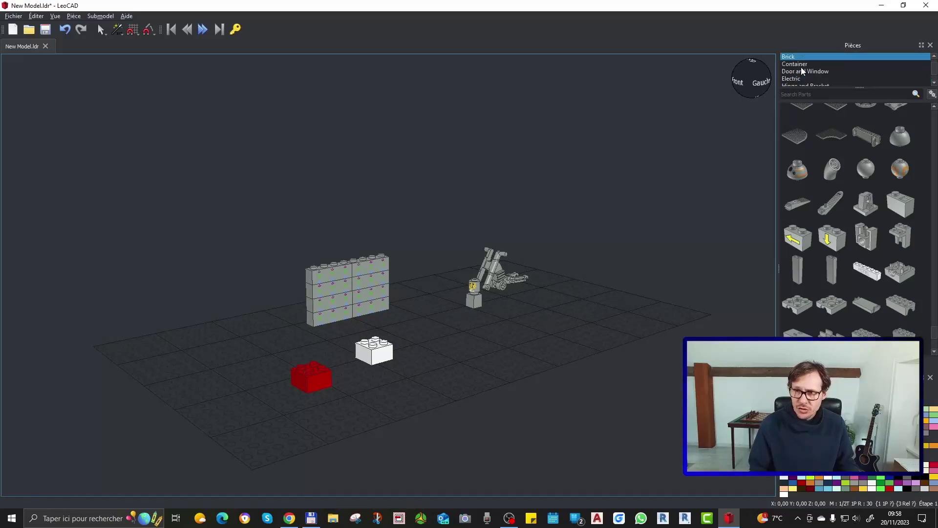
left_click(798, 78)
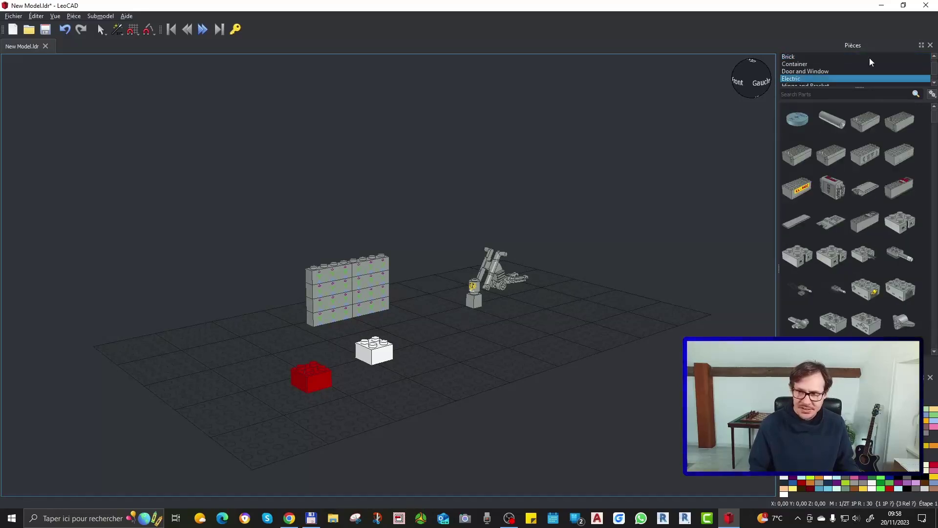
scroll(834, 73, "down", 1)
left_click_drag(834, 188, 503, 358)
left_click(629, 255)
mouse_move(629, 255)
right_mouse_down()
mouse_move(496, 249)
mouse_move(624, 273)
right_mouse_up()
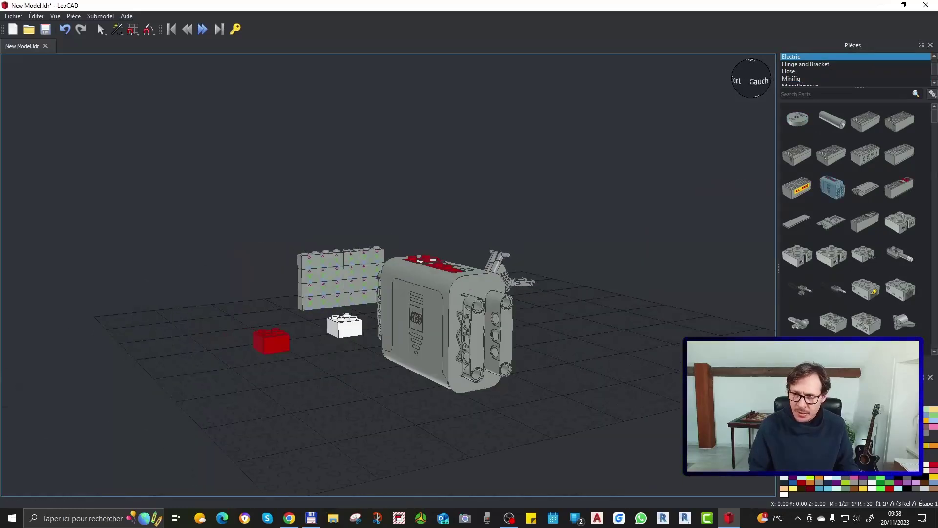
Place a ribbed hose with end connectors from the Hose category on the open ground beyond the battery box
left_click(789, 72)
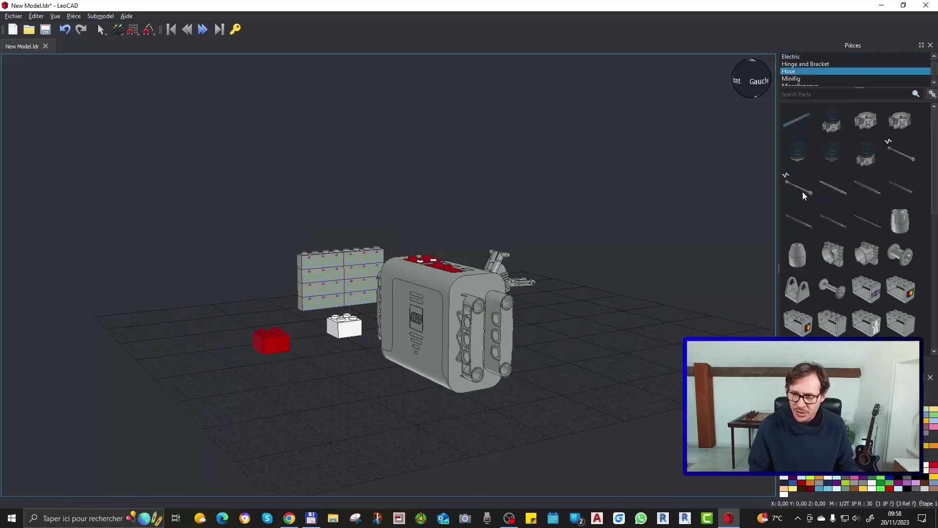
left_click_drag(799, 190, 605, 381)
left_click(653, 339)
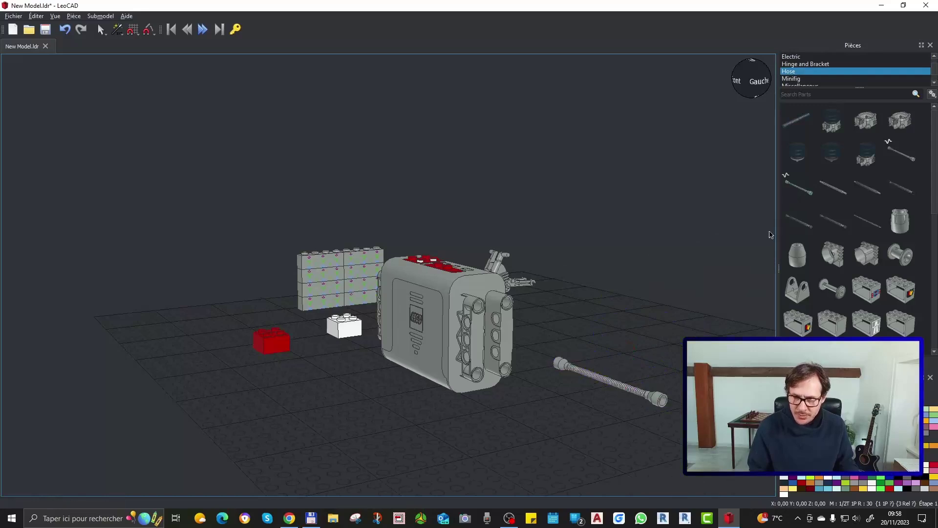
Place an open 2 x 2 x 2 container box from the Container category in front of the hose
left_click(807, 64)
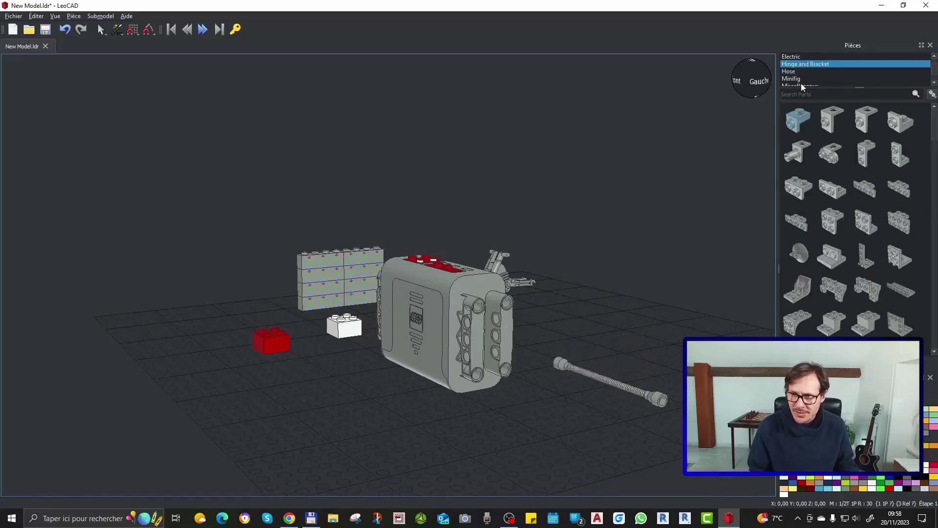
scroll(802, 84, "up", 1)
left_click(792, 65)
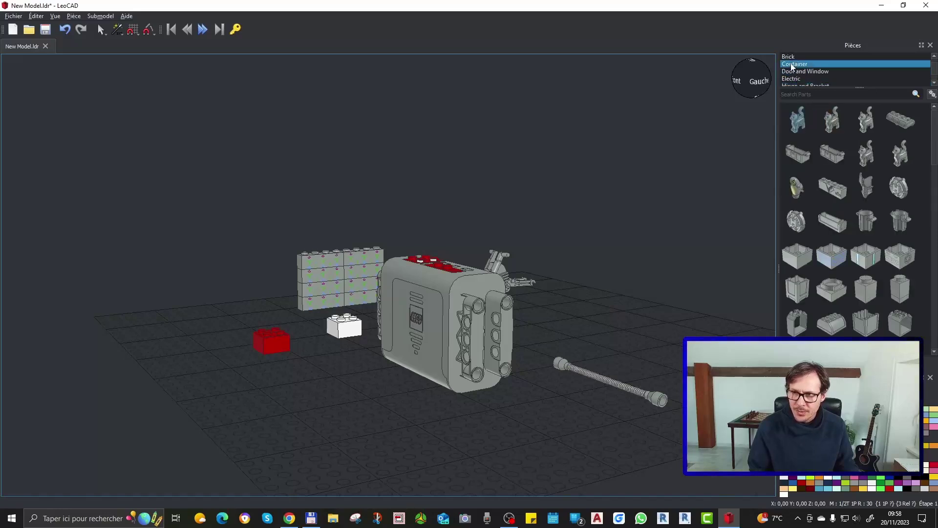
scroll(874, 262, "down", 5)
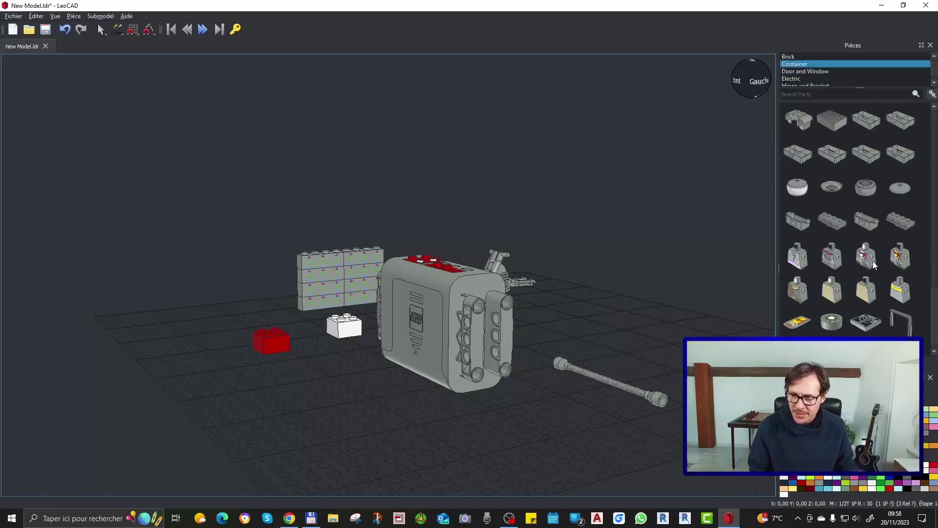
left_click_drag(866, 187, 544, 412)
left_click(633, 456)
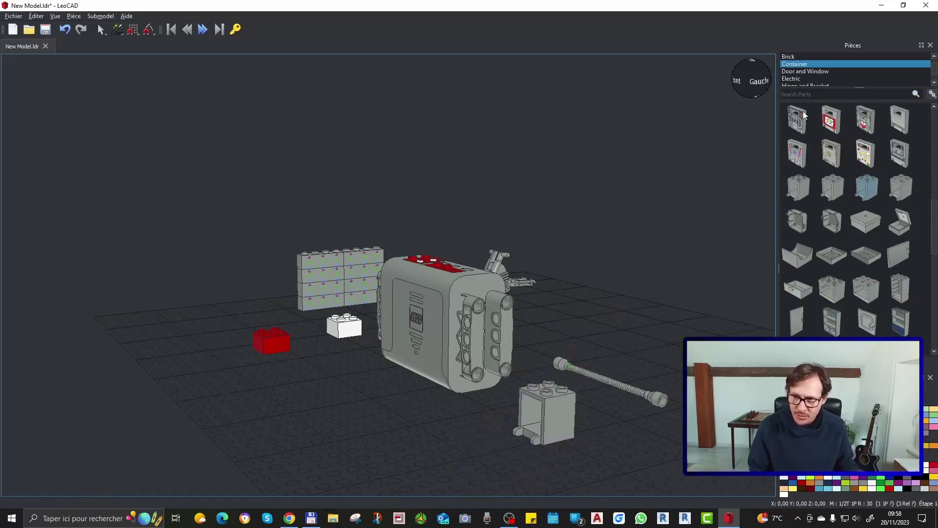
Add the 2 x 2 x 2 container door with slot and controls pattern and fit it against the container box
left_click_drag(865, 154, 538, 404)
left_click(545, 428)
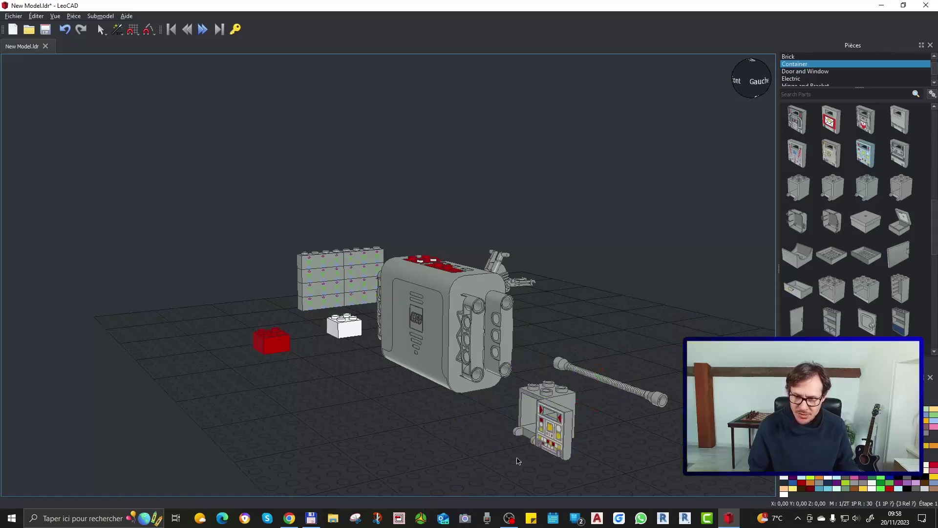
left_click_drag(545, 427, 531, 372)
left_click(561, 477)
mouse_move(614, 457)
right_mouse_down()
mouse_move(584, 432)
mouse_move(613, 439)
right_mouse_up()
right_click_drag(601, 351, 591, 259)
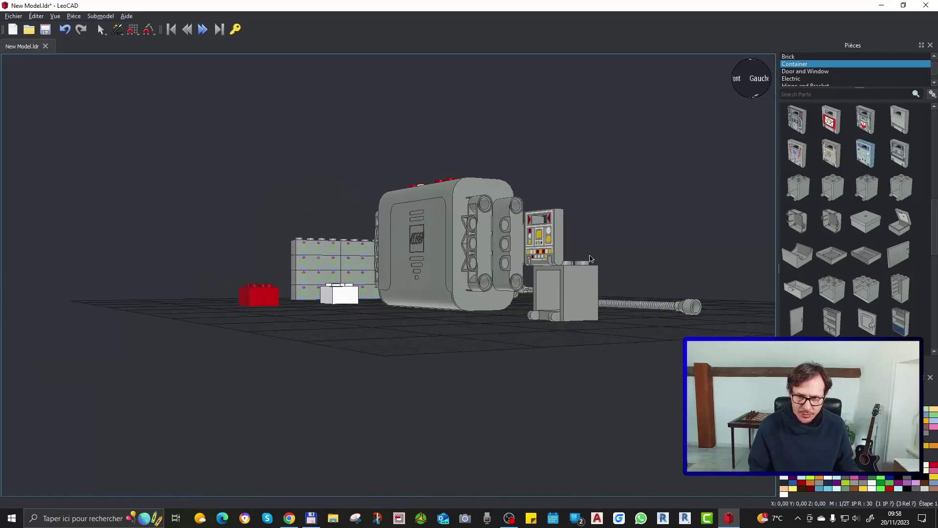
left_click(557, 242)
left_click_drag(554, 262, 589, 319)
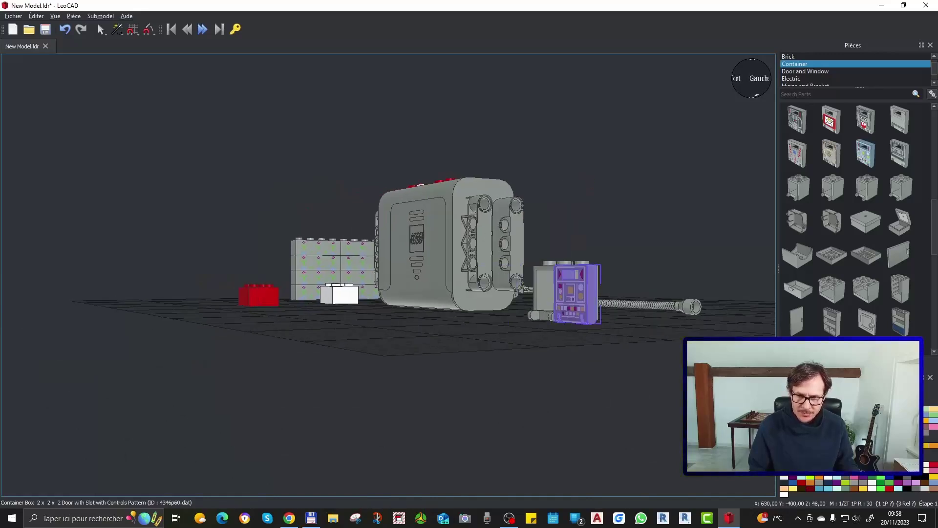
left_click(516, 351)
Inspect the arrangement of the bricks, battery box, hose and container from several sides
right_click_drag(531, 329, 594, 332)
scroll(371, 354, "down", 3)
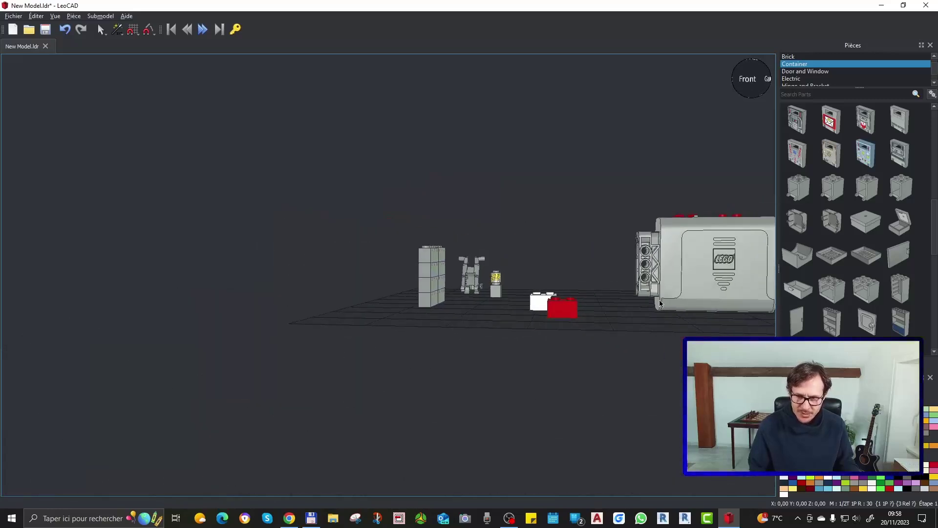
scroll(536, 346, "down", 2)
scroll(608, 305, "down", 3)
scroll(769, 275, "up", 3)
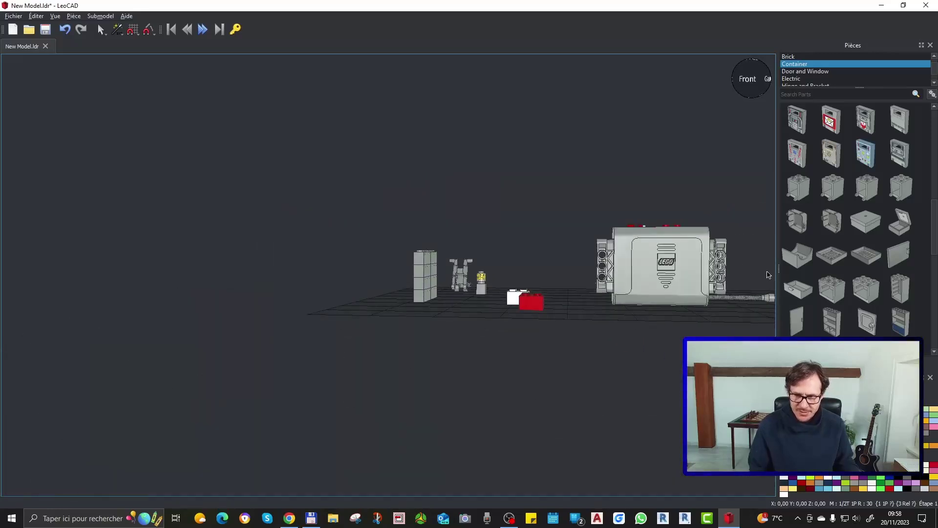
right_click_drag(601, 320, 400, 323)
scroll(680, 314, "up", 5)
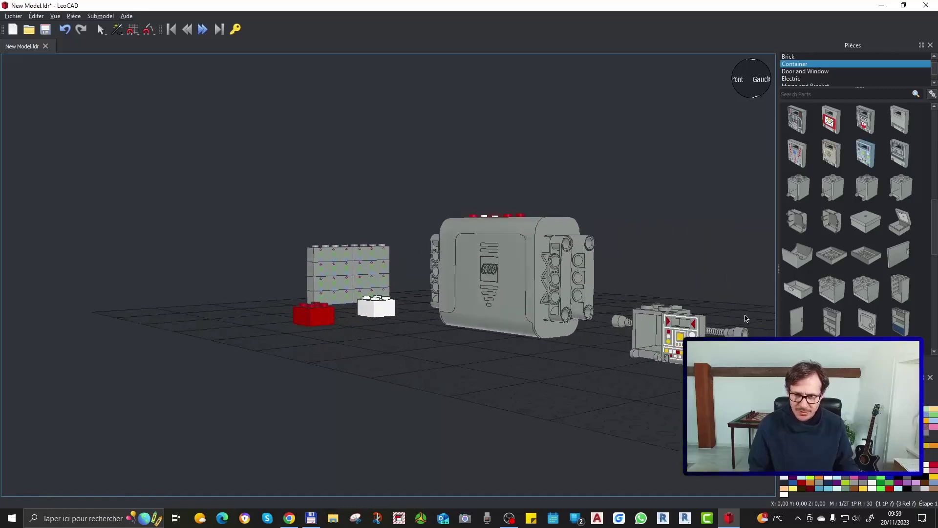
right_click_drag(735, 313, 658, 312)
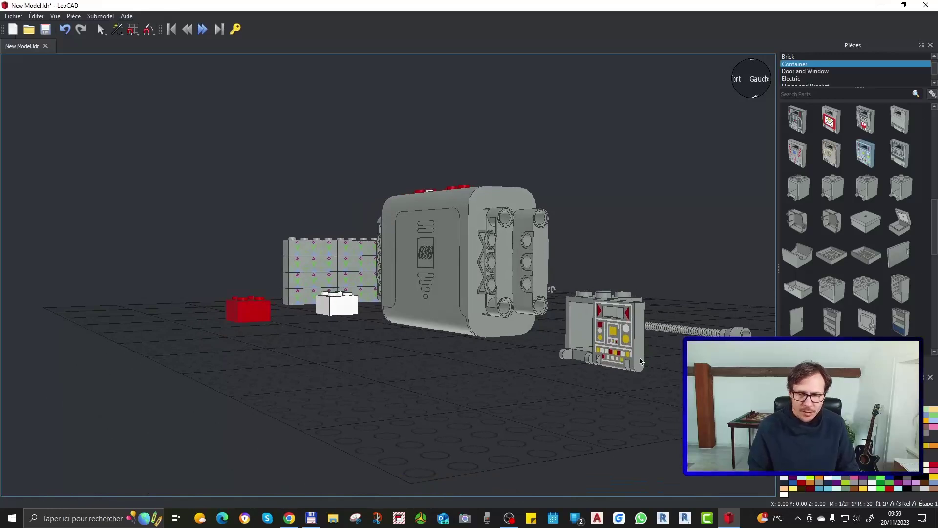
Pull the controls-pattern door away from the container box so it stands beside it
left_click(627, 345)
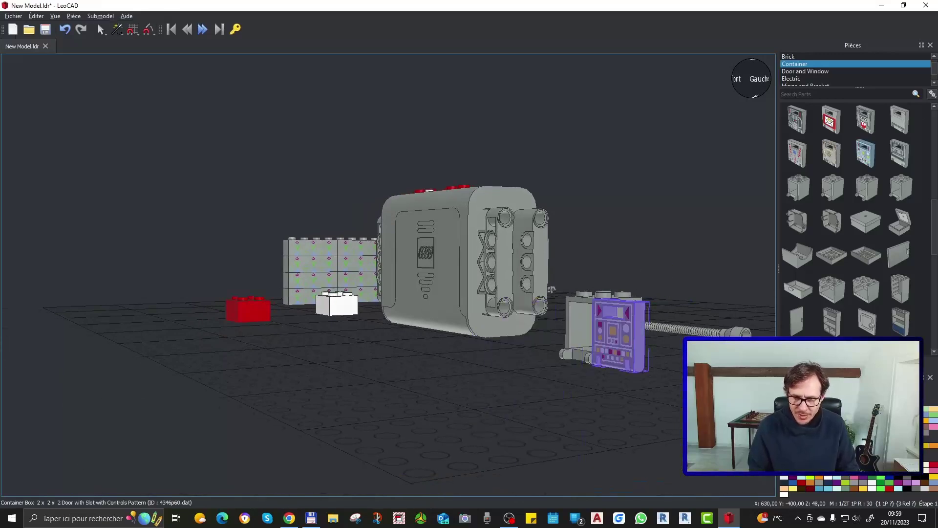
mouse_move(618, 337)
left_mouse_down()
mouse_move(529, 337)
mouse_move(618, 338)
mouse_move(569, 313)
mouse_move(618, 337)
left_mouse_up()
mouse_move(595, 298)
left_mouse_down()
mouse_move(504, 297)
mouse_move(595, 297)
left_mouse_up()
left_click(607, 405)
left_click(619, 372)
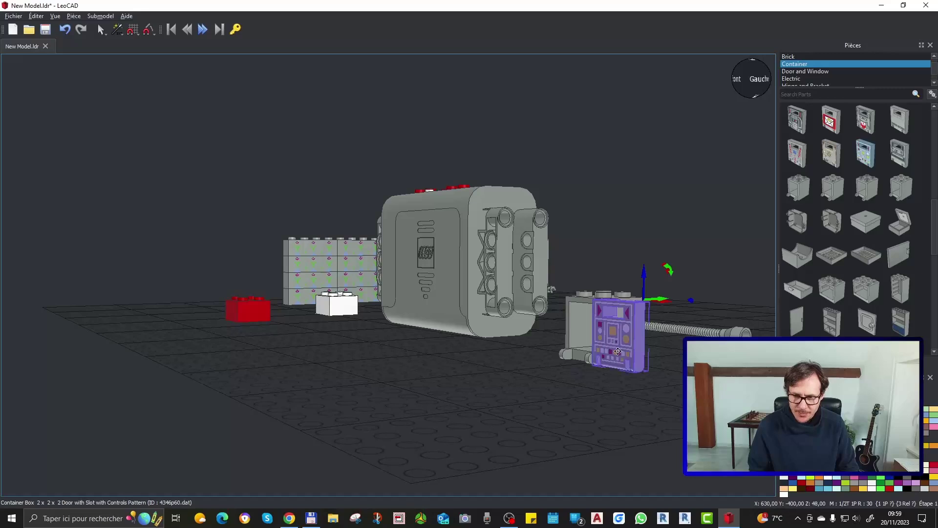
left_click_drag(619, 338, 527, 334)
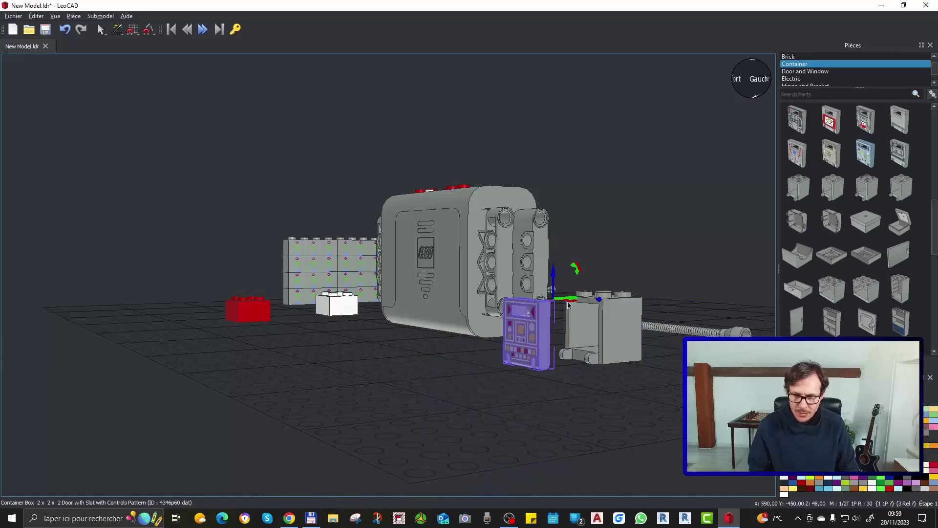
Delete the detached controls-pattern door beside the container box
left_click(602, 378)
right_click_drag(601, 378, 468, 386)
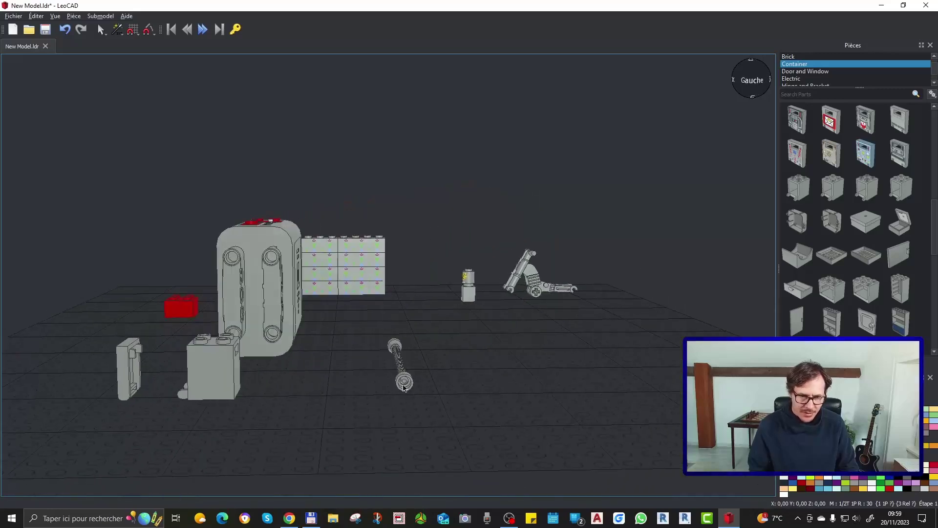
scroll(90, 392, "up", 6)
scroll(169, 419, "down", 3)
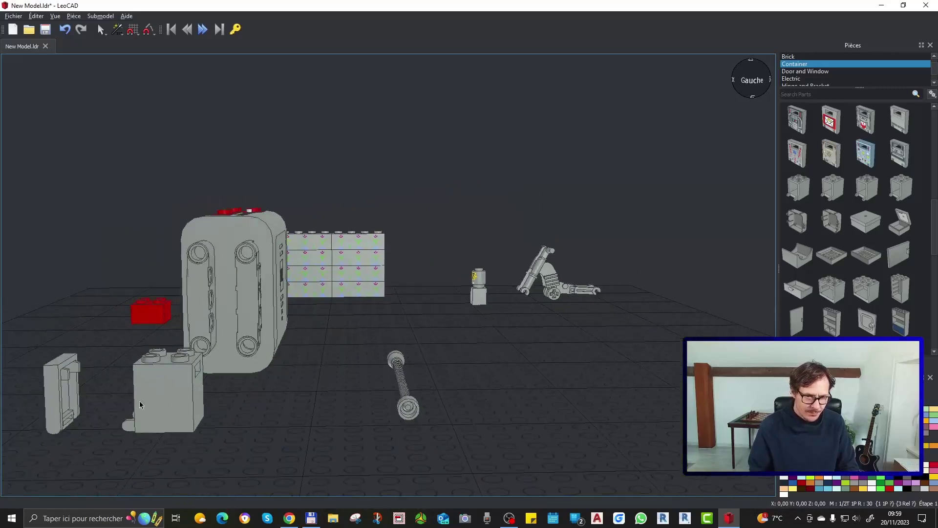
left_click(61, 396)
left_click_drag(61, 396, 118, 416)
key("Delete")
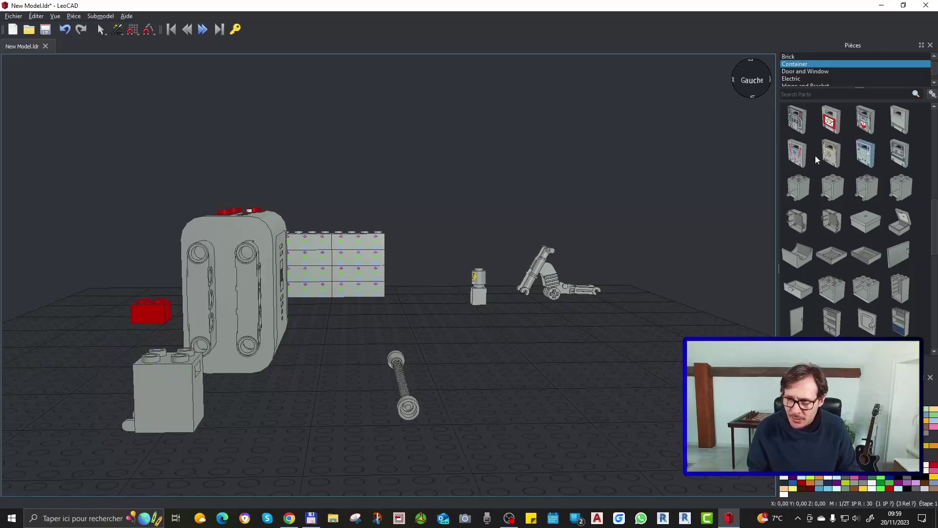
Try the SW Gonk Droid pattern door on the container box, and delete both the door and the box
left_click_drag(895, 160, 143, 362)
key("Delete")
left_click(166, 408)
key("Delete")
right_click_drag(286, 434, 246, 438)
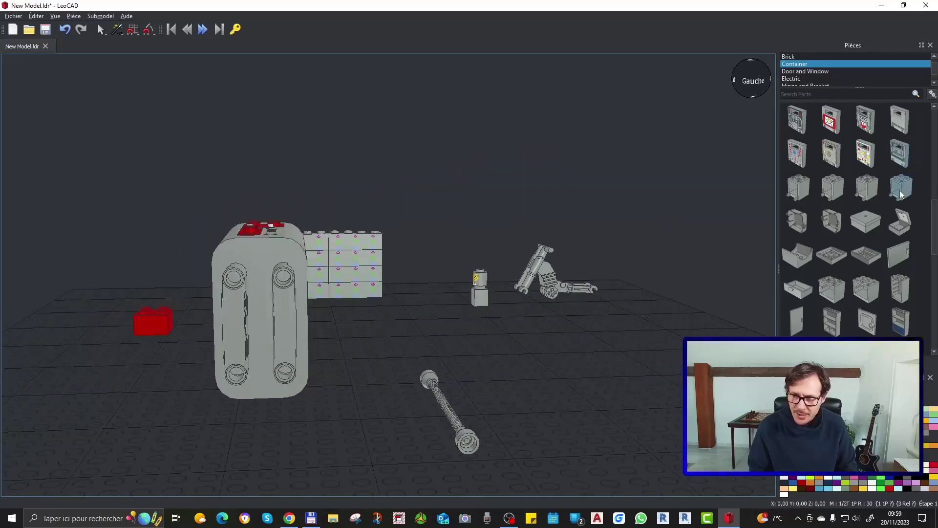
Place a 2 x 2 x 2 container box with solid studs and the SW Gonk Droid pattern door near the battery box
left_click_drag(903, 184, 252, 406)
left_click_drag(904, 161, 237, 440)
left_click(325, 446)
Delete the large battery box from the scene
mouse_move(325, 447)
right_mouse_down()
mouse_move(343, 430)
mouse_move(329, 452)
right_mouse_up()
scroll(329, 453, "down", 8)
scroll(272, 360, "down", 1)
scroll(497, 359, "up", 4)
left_click(612, 340)
key("Delete")
Move the SW Gonk Droid pattern door against the container box to close it
scroll(455, 346, "down", 1)
scroll(639, 373, "down", 3)
scroll(638, 373, "up", 4)
left_click(651, 356)
left_click(630, 389)
scroll(650, 386, "down", 1)
scroll(388, 274, "up", 3)
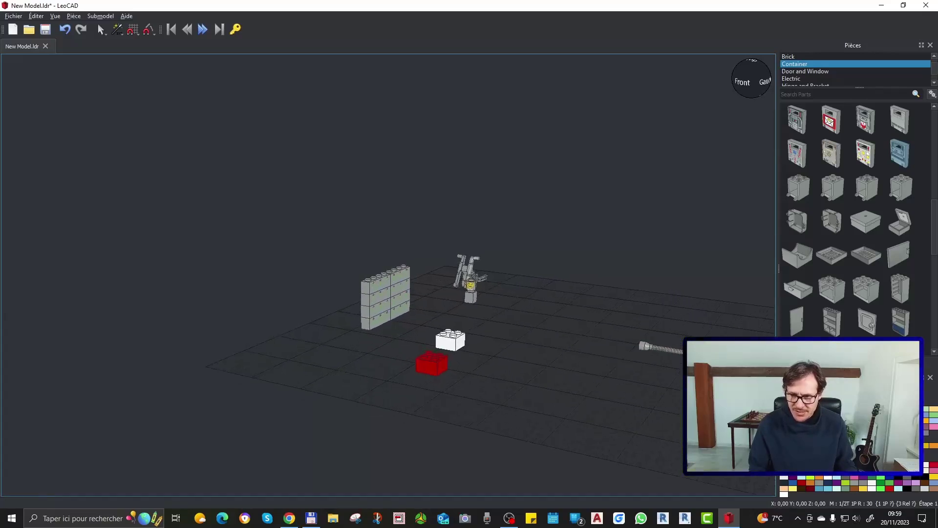
right_click_drag(469, 283, 264, 286)
right_click_drag(575, 285, 438, 311)
scroll(89, 212, "up", 5)
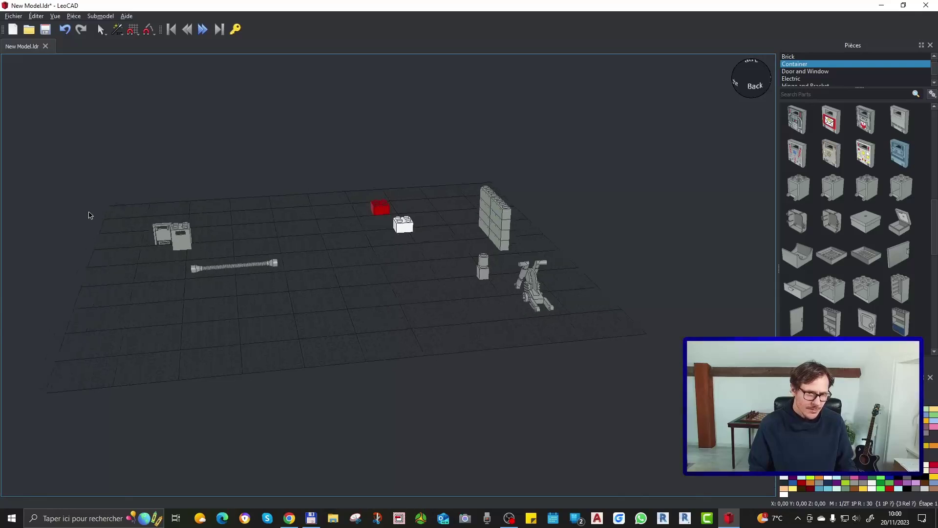
scroll(87, 214, "up", 5)
scroll(389, 228, "down", 5)
left_click(41, 198)
left_click_drag(37, 205, 65, 212)
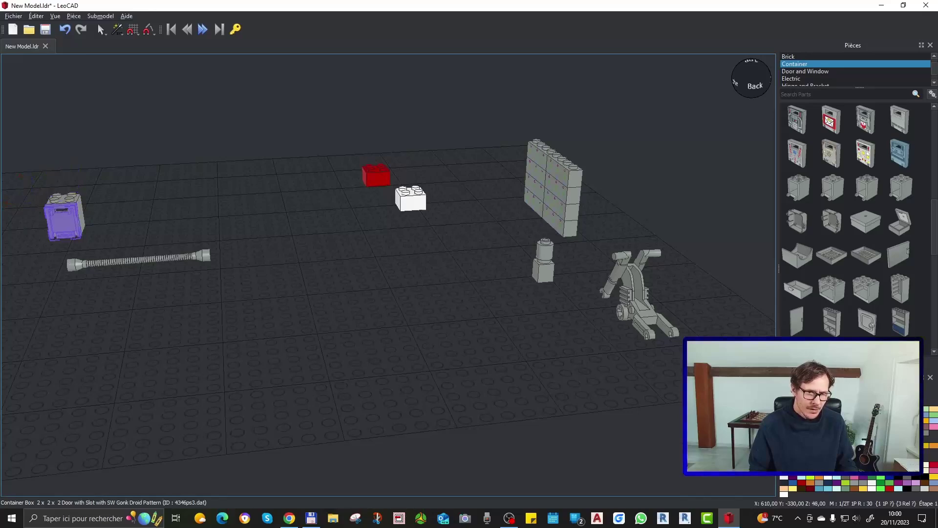
left_click(123, 220)
Delete the container box and its SW Gonk Droid pattern door
right_click_drag(124, 220, 337, 220)
scroll(310, 253, "down", 6)
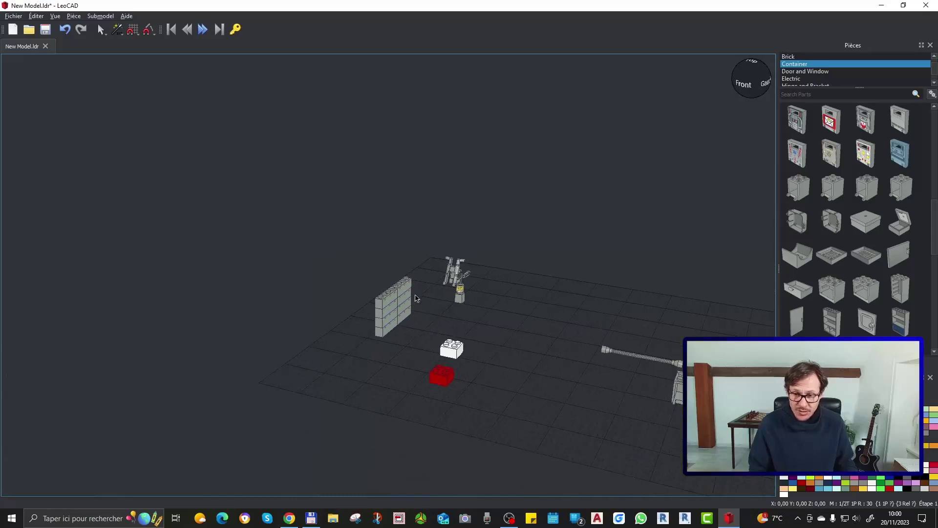
scroll(391, 381, "down", 3)
right_click_drag(392, 381, 401, 339)
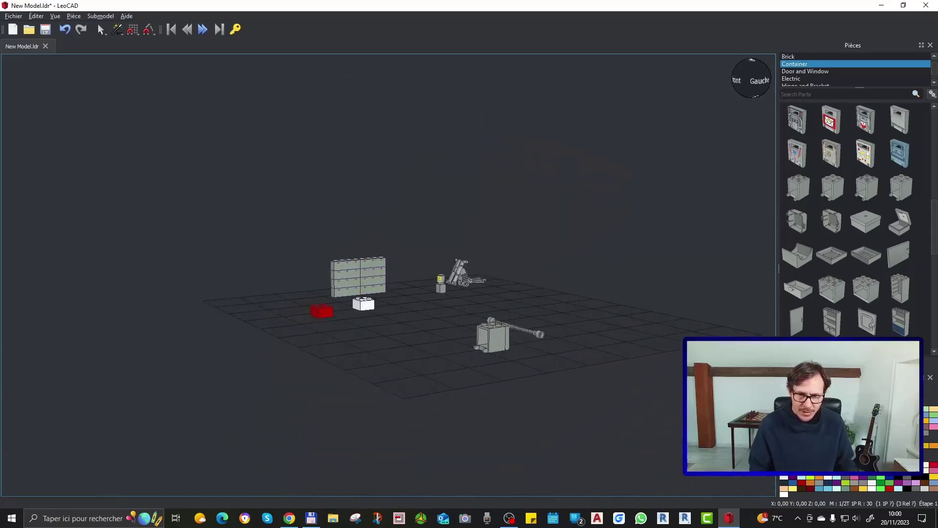
scroll(541, 386, "up", 4)
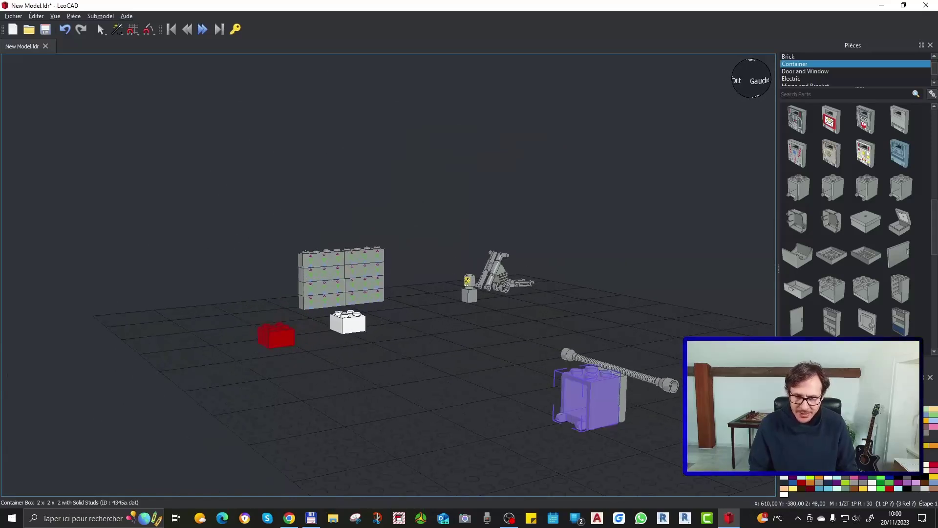
key("Delete")
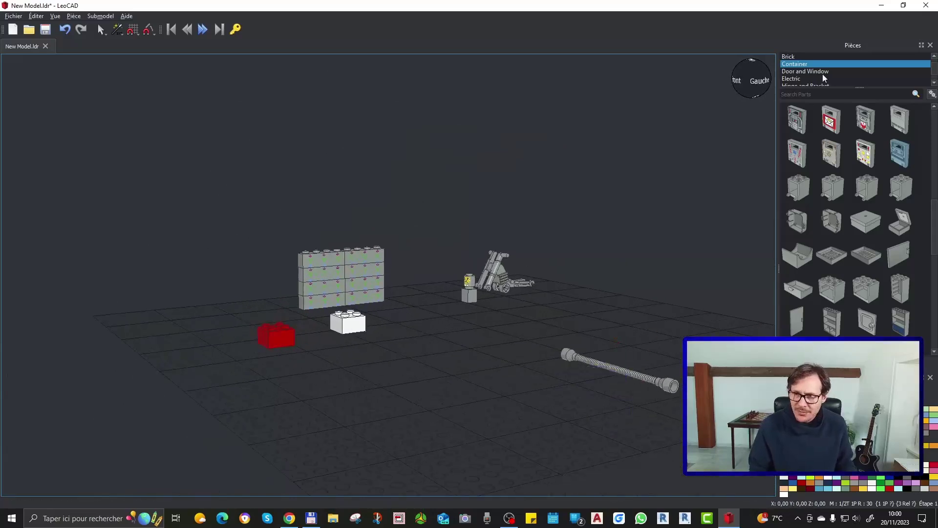
Place the large red boat hull from the Boat category in front of the other parts
scroll(805, 71, "up", 1)
left_click(799, 72)
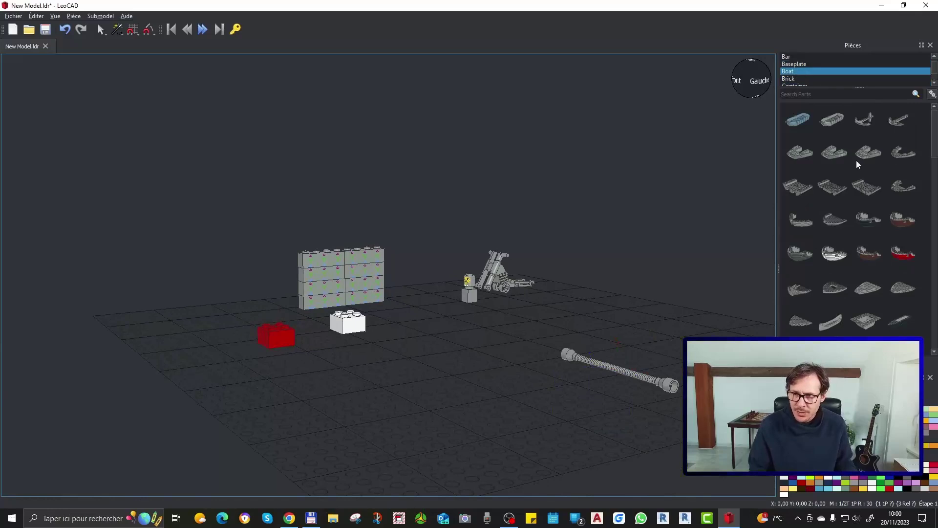
left_click_drag(903, 255, 287, 383)
scroll(235, 281, "down", 3)
right_click_drag(444, 353, 374, 330)
scroll(455, 335, "down", 1)
Move the red brick onto the edge of the boat hull
left_click(602, 407)
right_click_drag(601, 407, 555, 377)
left_click(496, 302)
left_click_drag(497, 302, 321, 301)
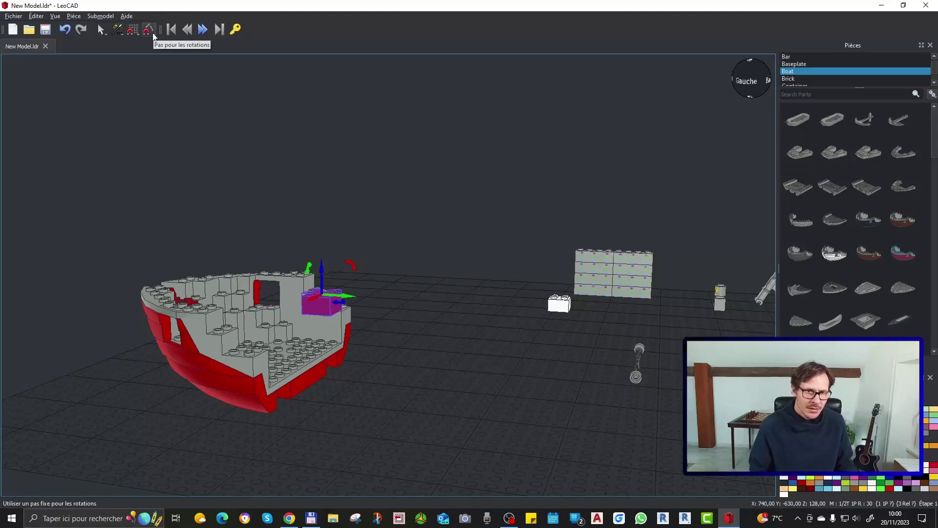
Move the red 2 x 2 brick off the boat hull's edge into the empty area beside the boat and deselect it
left_click(133, 31)
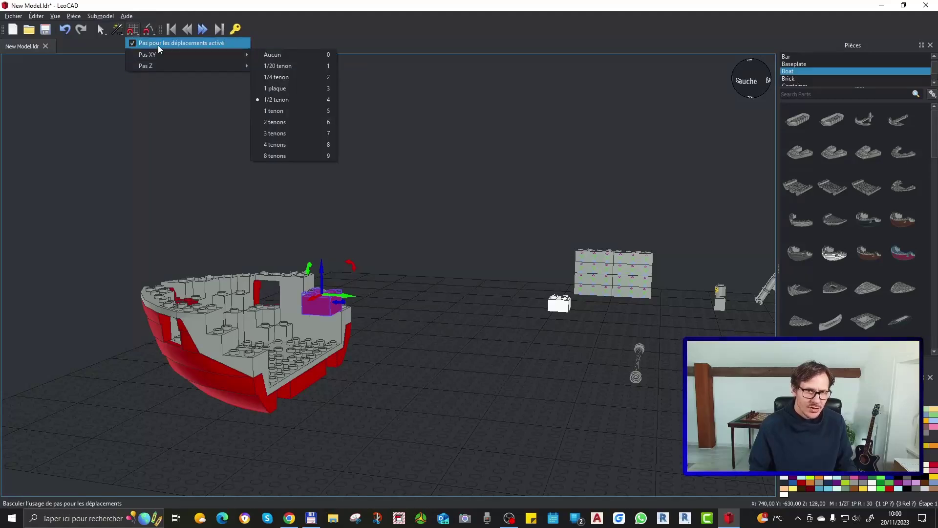
left_click(319, 305)
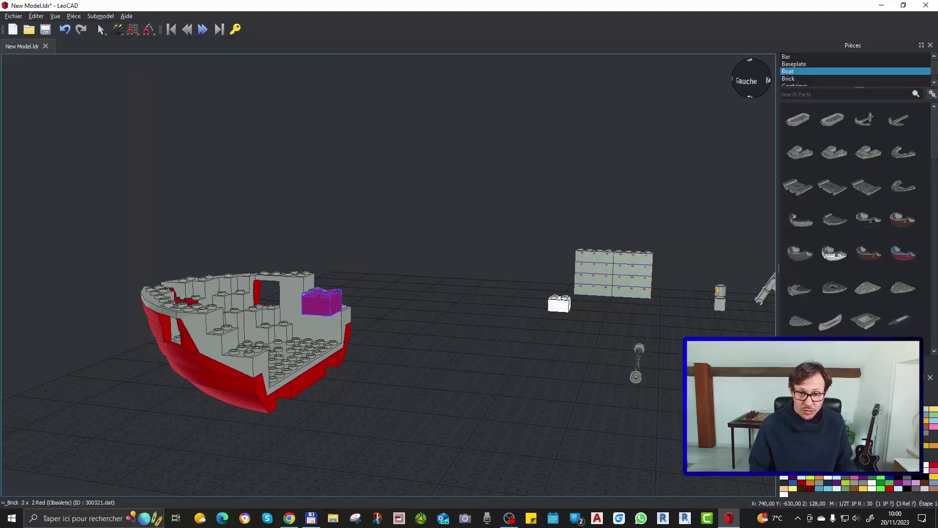
left_click_drag(321, 303, 423, 378)
left_click(469, 338)
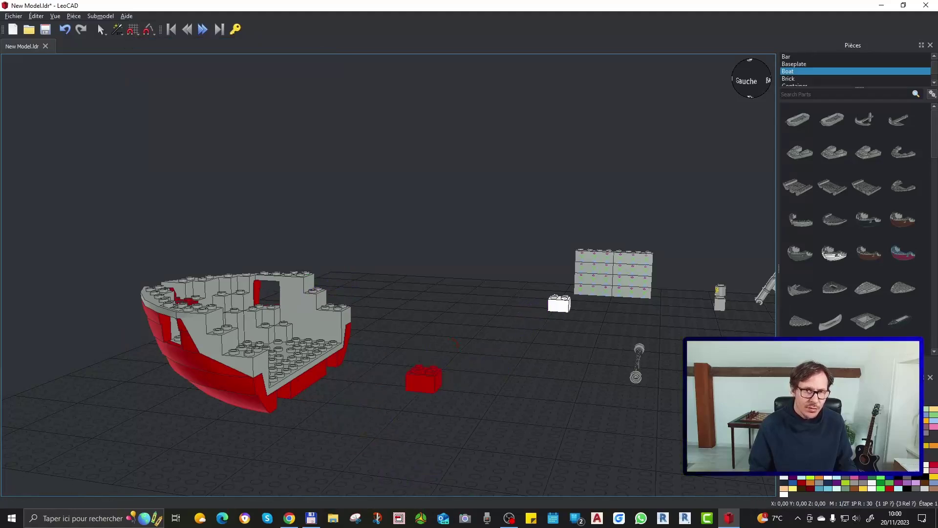
left_click(73, 18)
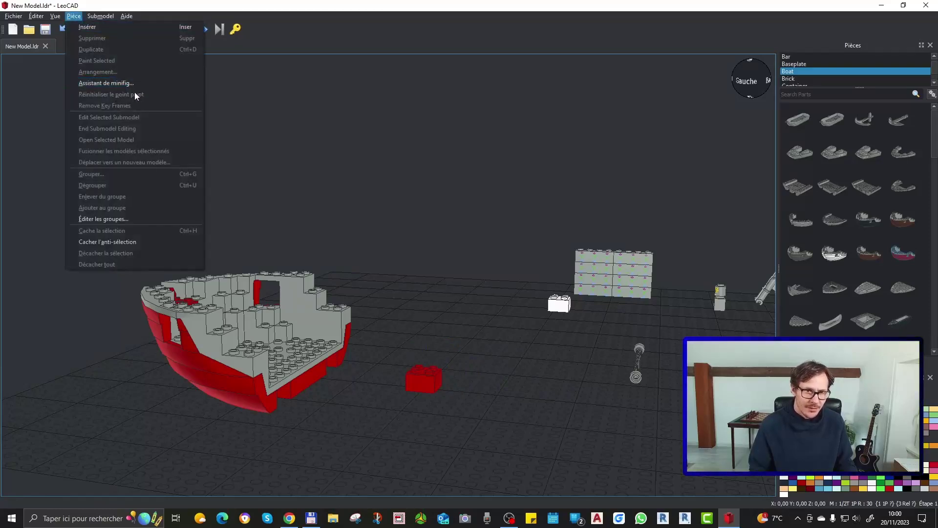
left_click(533, 289)
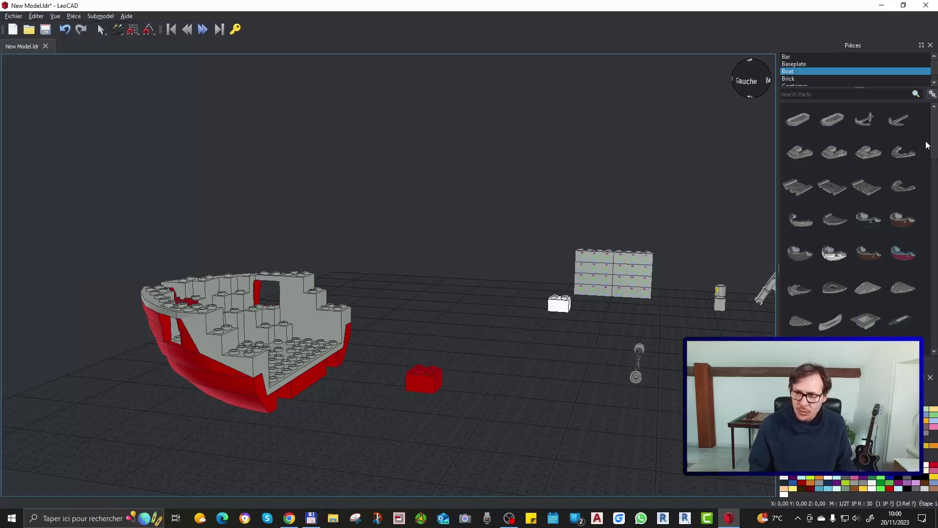
scroll(807, 65, "up", 2)
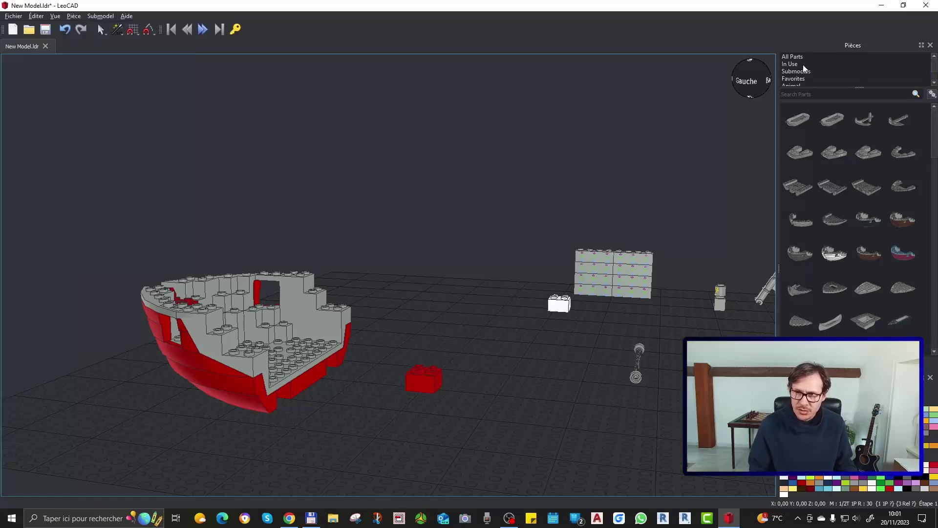
right_click_drag(379, 352, 400, 344)
scroll(405, 336, "down", 5)
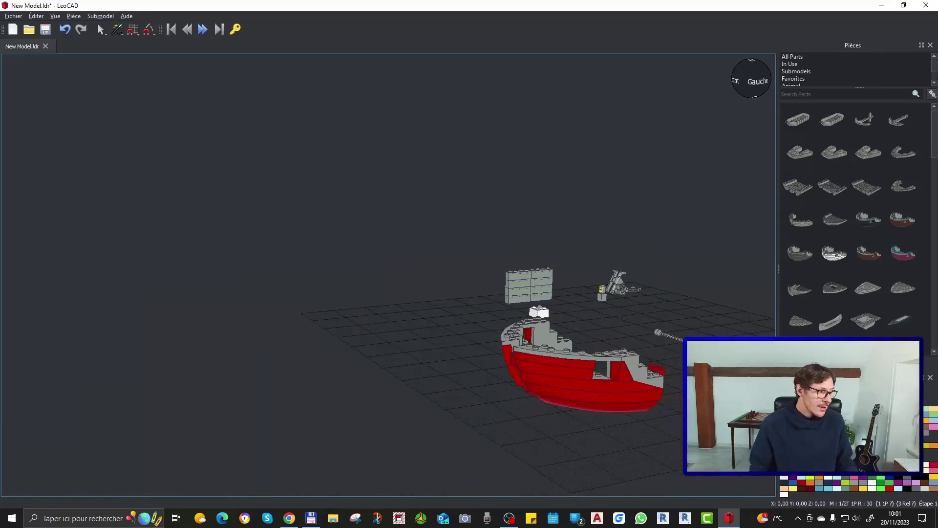
scroll(413, 294, "down", 1)
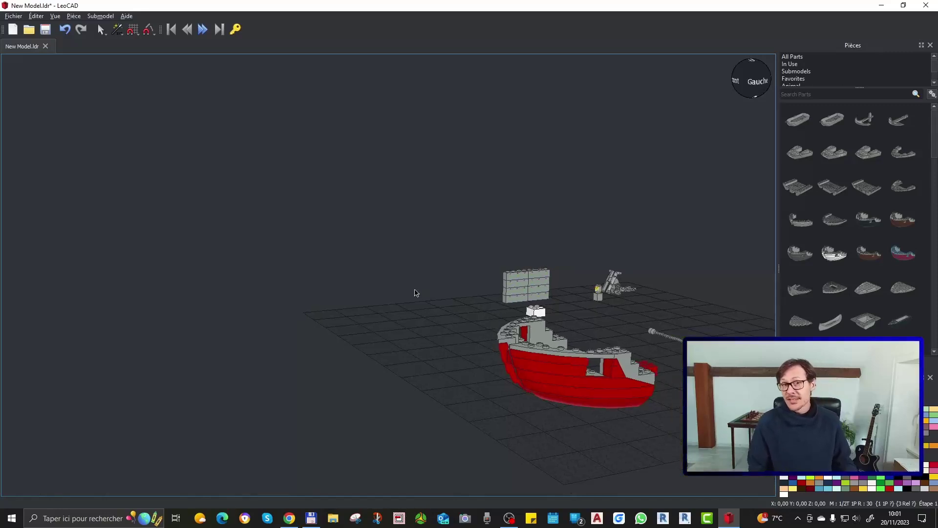